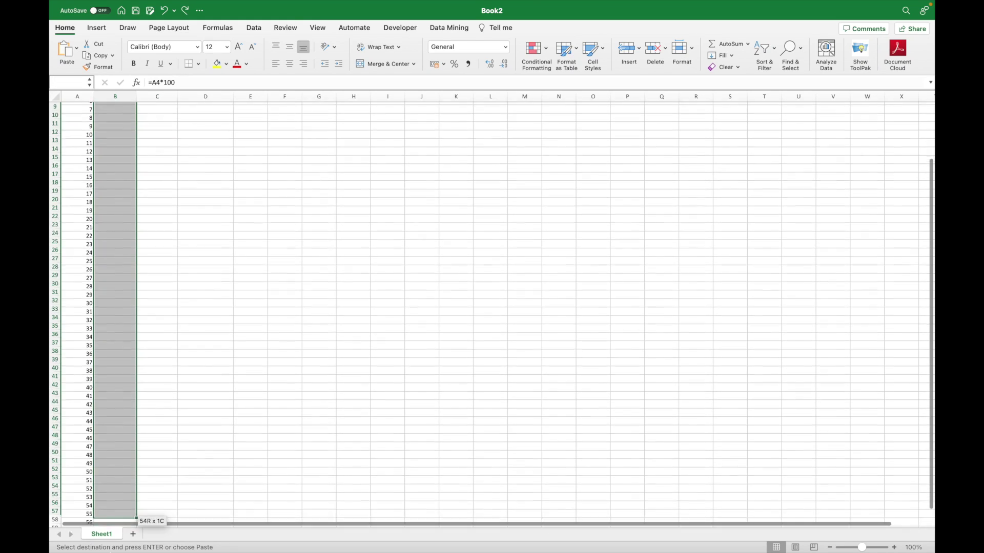
Step: Copy the formula =A4*100 down the Rotation (deg.) column and =C3+B4 down the Position (deg.) column
key("Return")
left_click(160, 114)
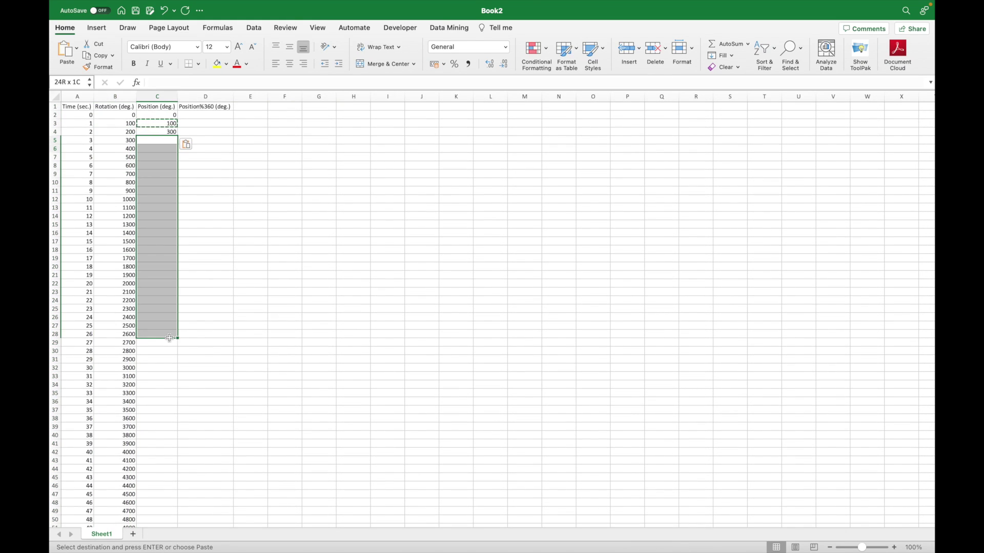
left_click_drag(159, 131, 161, 499)
key("Return")
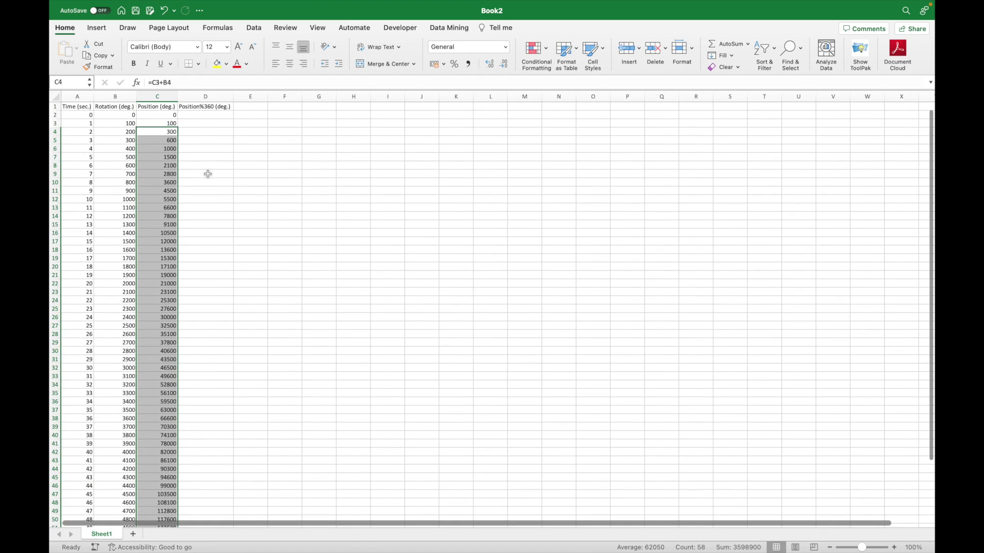
Step: Copy the formula =MOD(C3,360) down the Position%360 (deg.) column
left_click(209, 107)
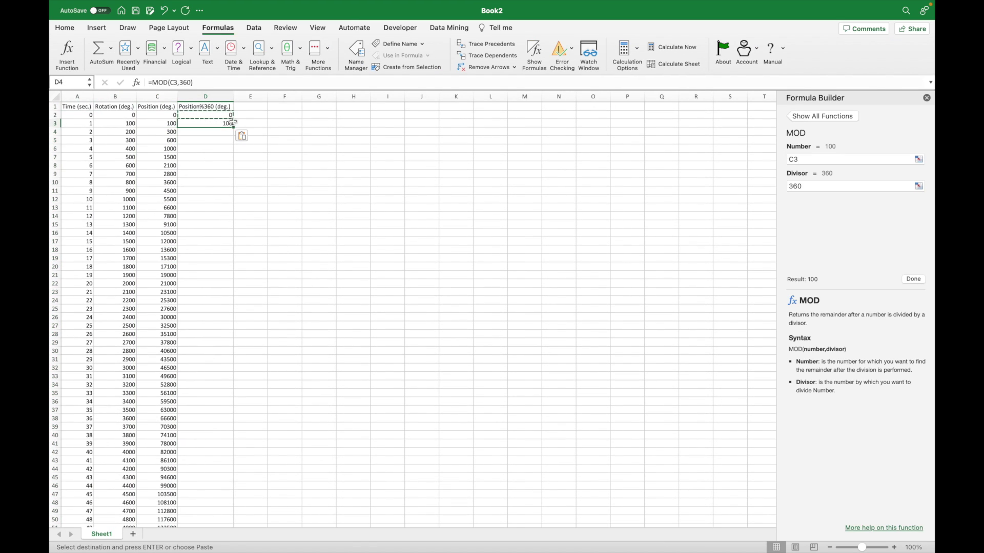
left_click_drag(230, 131, 234, 522)
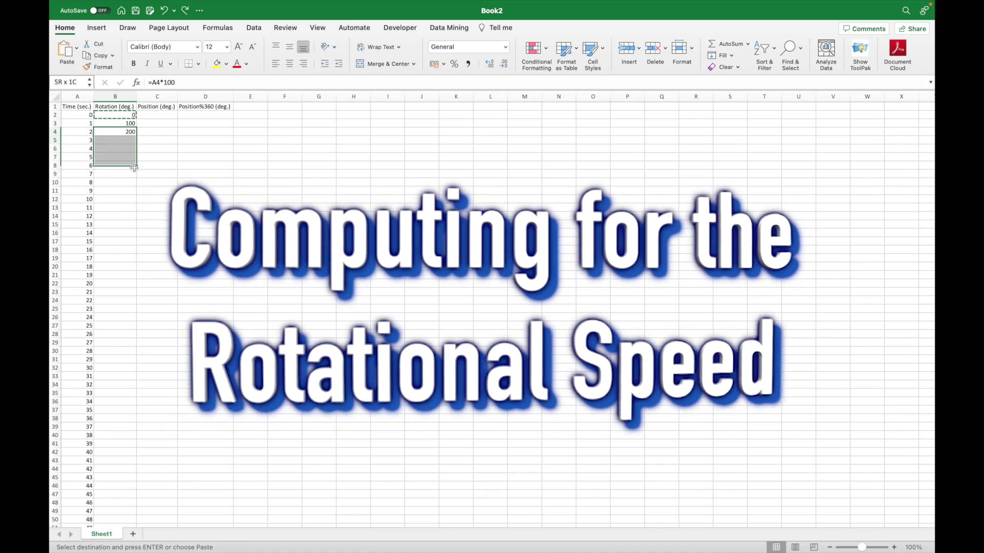
Step: Compute the rotation for each second by copying =A4*100 down the Rotation (deg.) column for all time values
left_click_drag(130, 252, 118, 503)
key("Return")
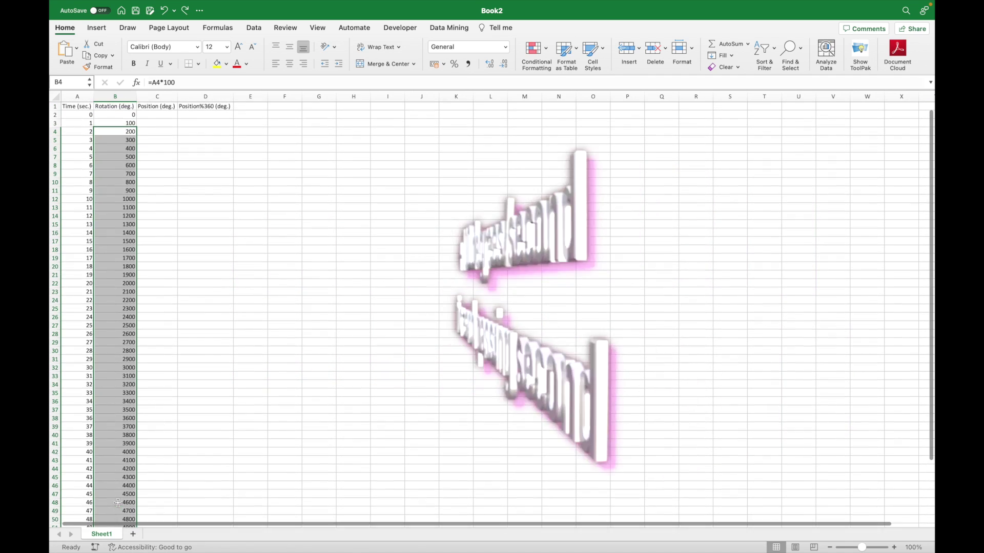
Step: Compute the cumulative position by copying =C3+B4 from C4 down the Position (deg.) column to row 61
left_click(160, 114)
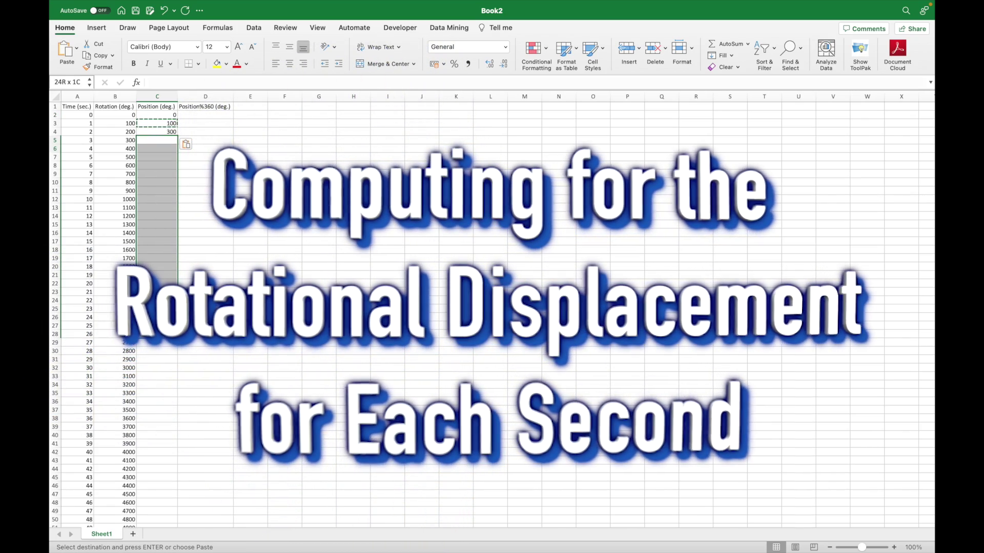
left_click_drag(159, 132, 161, 502)
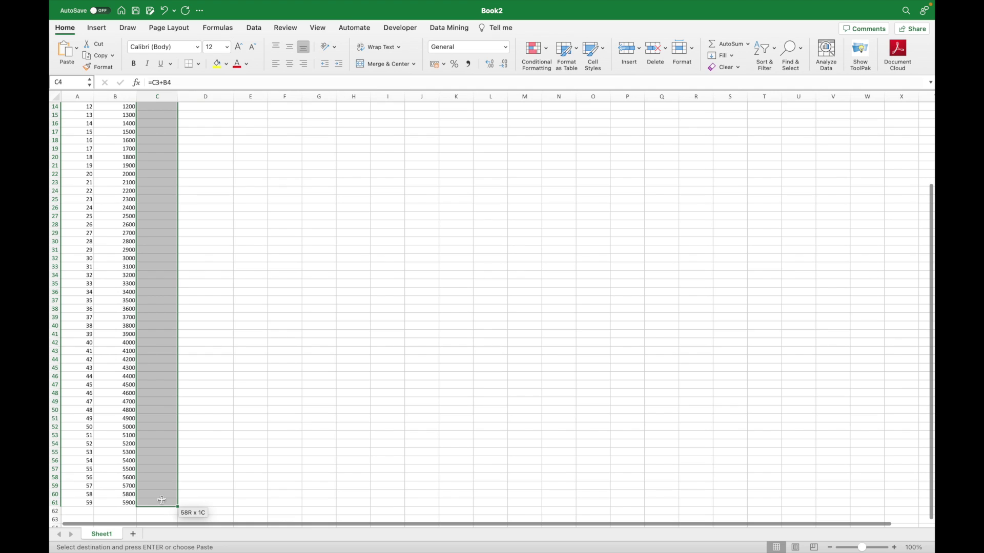
left_click_drag(161, 500, 161, 501)
scroll(184, 308, "up", 5)
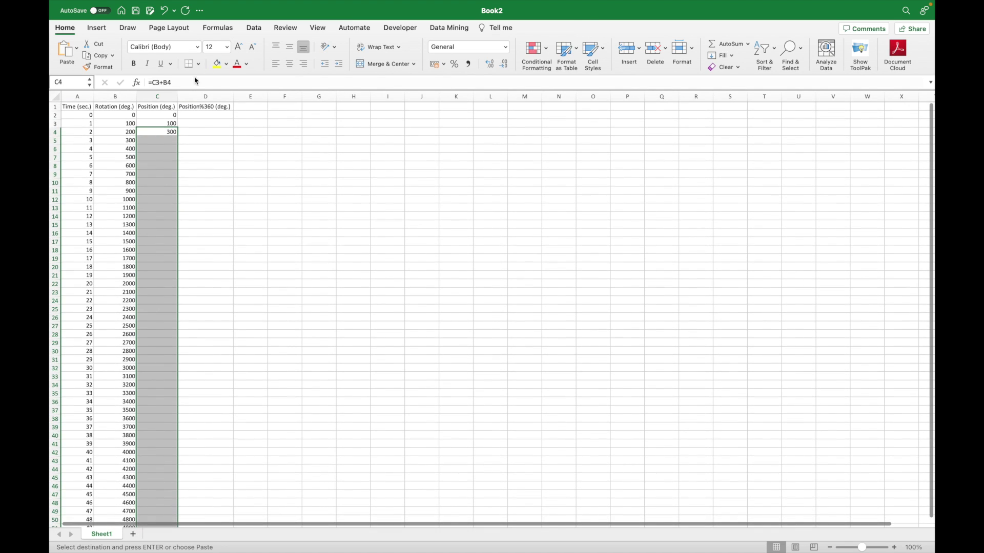
left_click(176, 133)
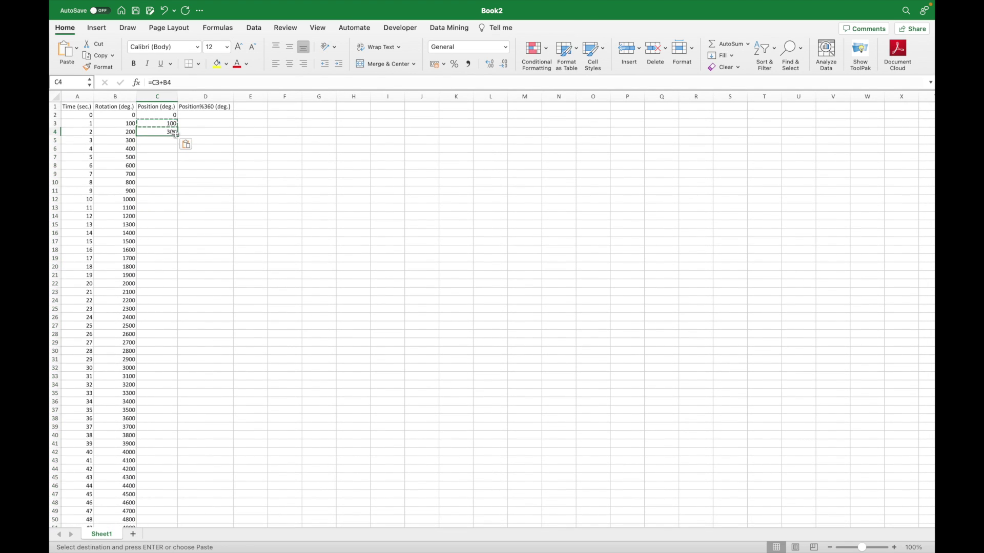
left_click_drag(166, 270, 167, 505)
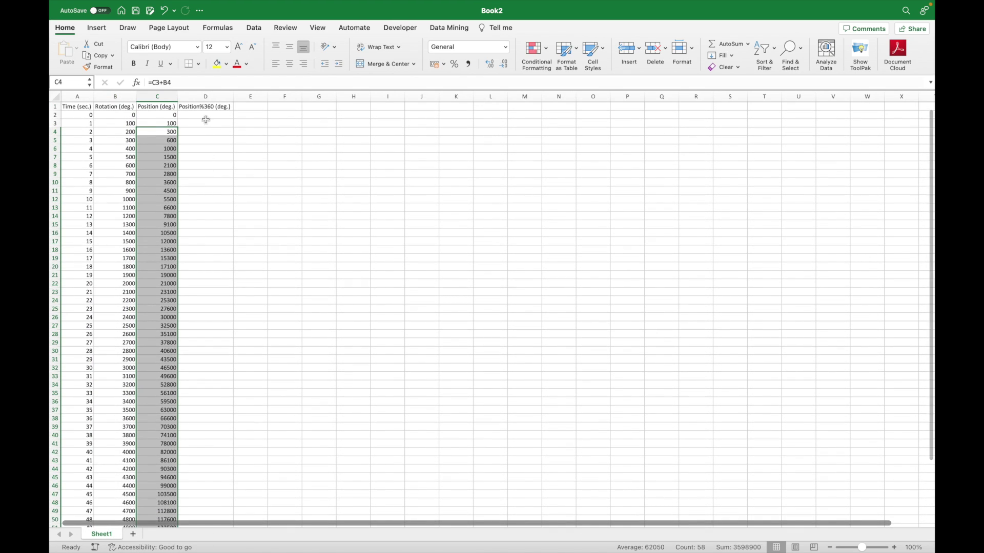
Step: Reduce the positions to a 360-degree range by copying =MOD(C3,360) down the Position%360 (deg.) column to row 61
left_click(210, 109)
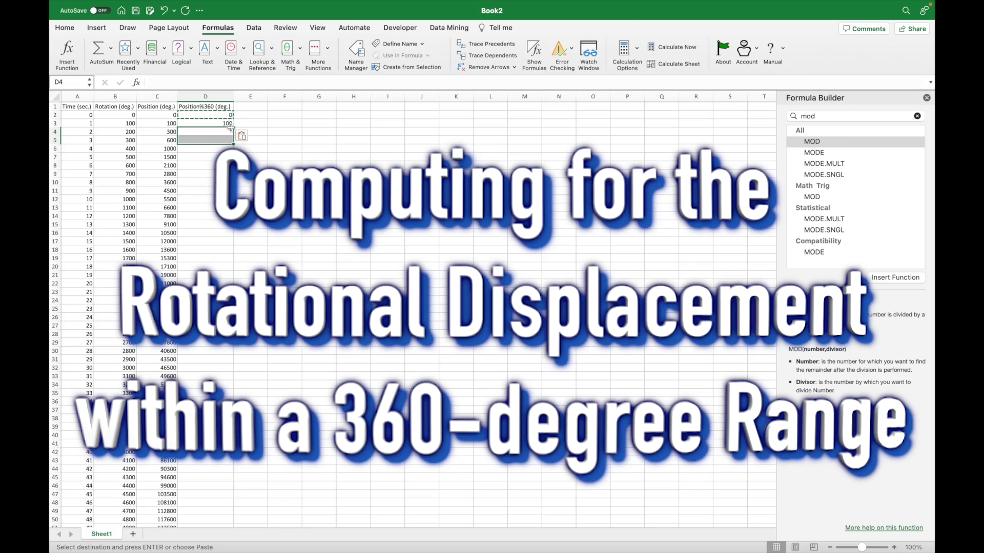
left_click_drag(227, 124, 209, 497)
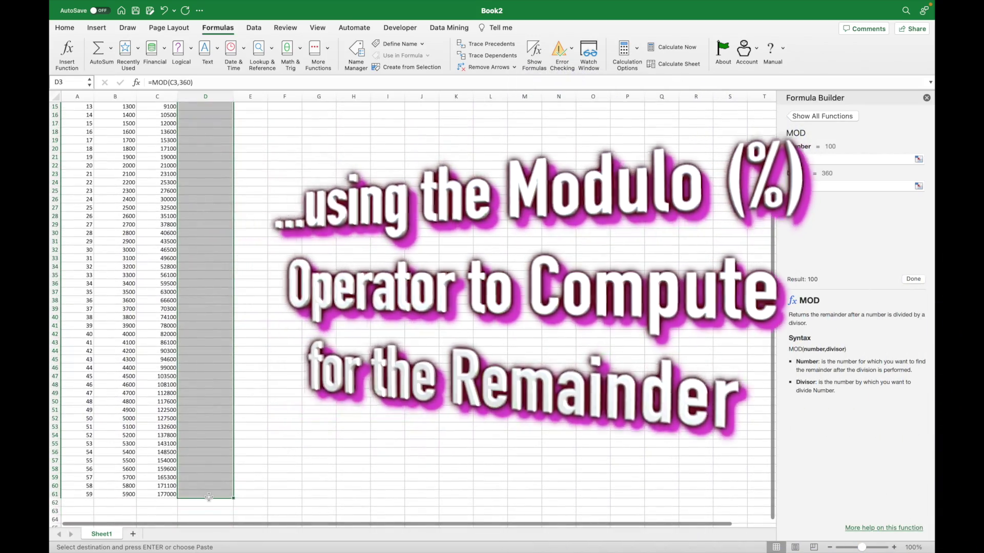
key("Return")
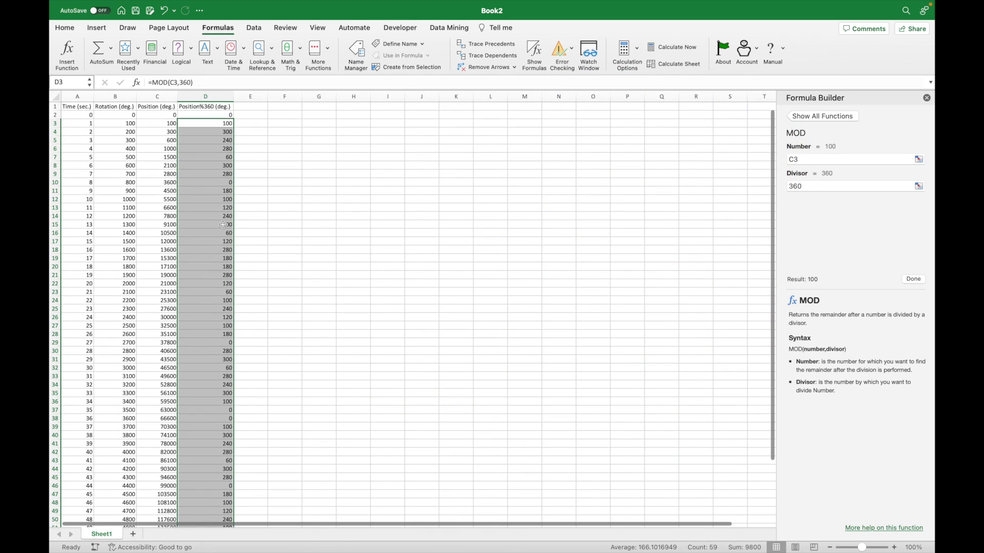
left_click(223, 213)
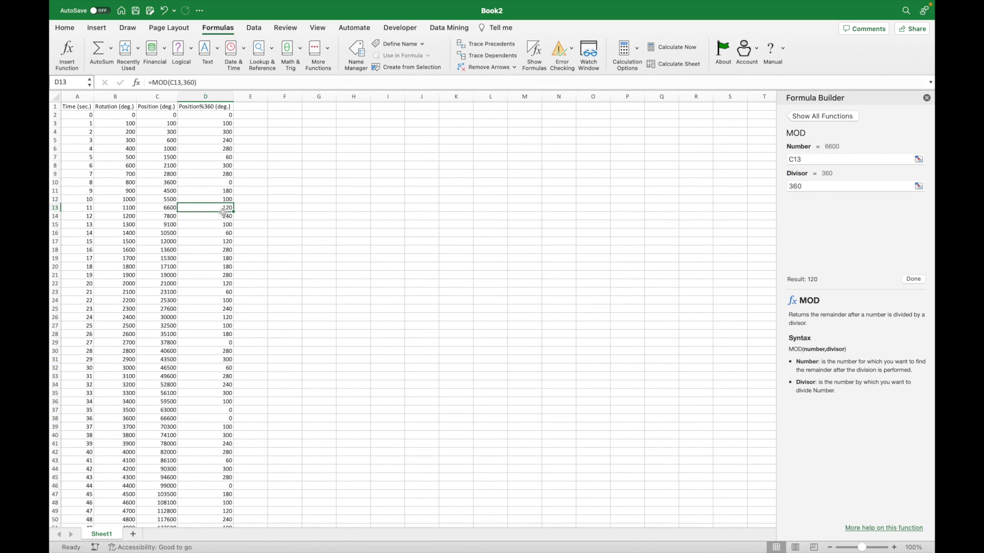
key("Up")
key("Left")
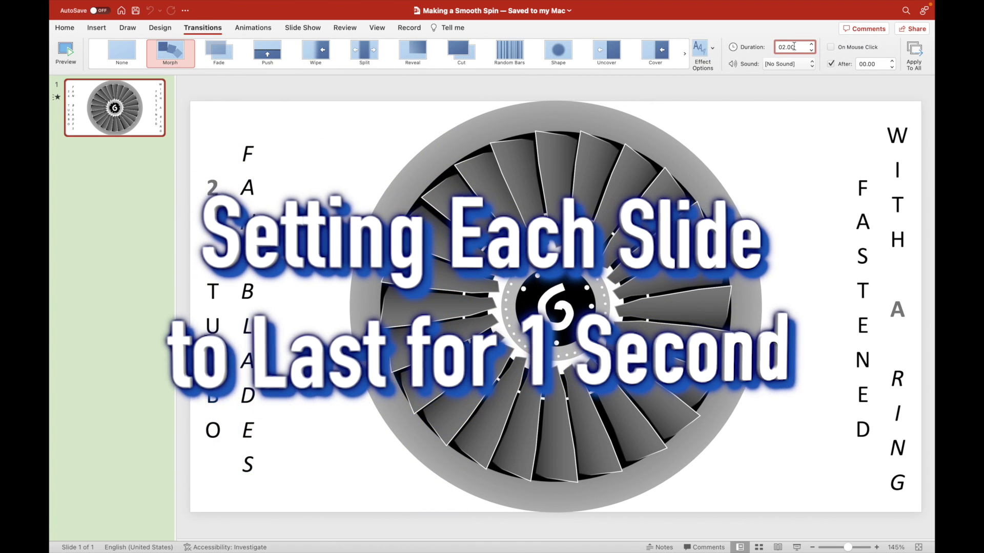
Step: Switch to the PowerPoint presentation and set the slide's Morph transition duration to 01.00
key("Return")
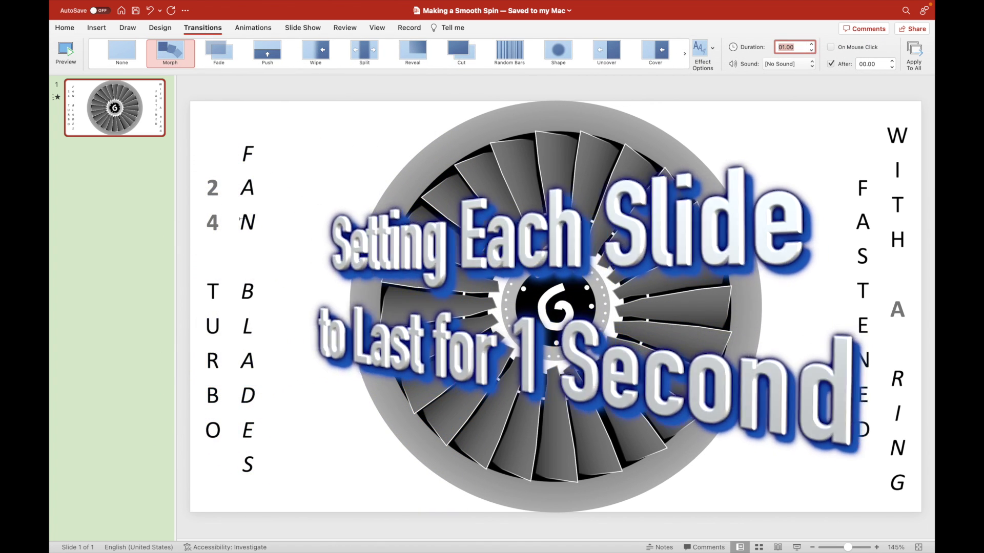
Step: Replace the "24 TURBO FAN BLADES" text beside the fan with "0 SECOND(S)"
triple_click(242, 223)
left_click_drag(247, 477, 247, 151)
type("SECOND(S")
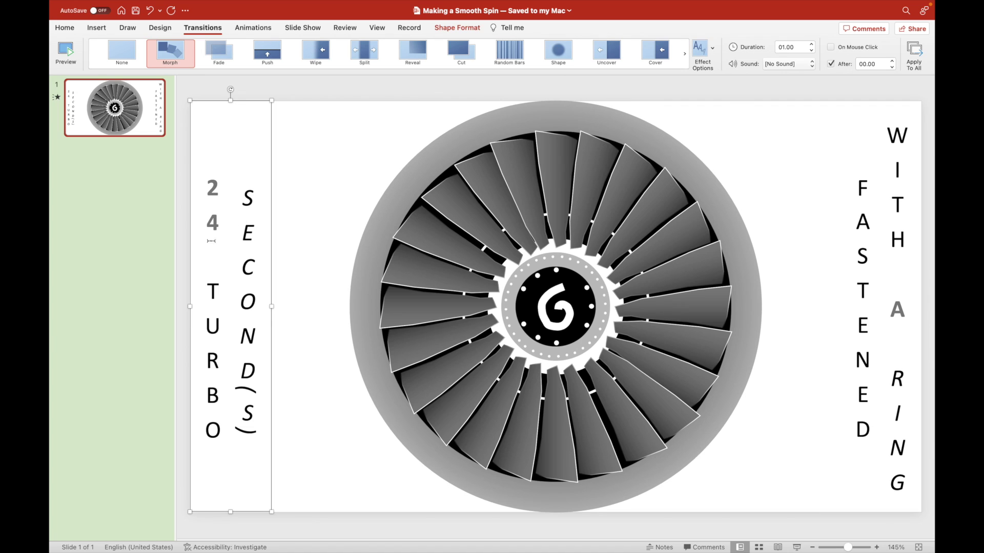
key("BackSpace")
key("super+a")
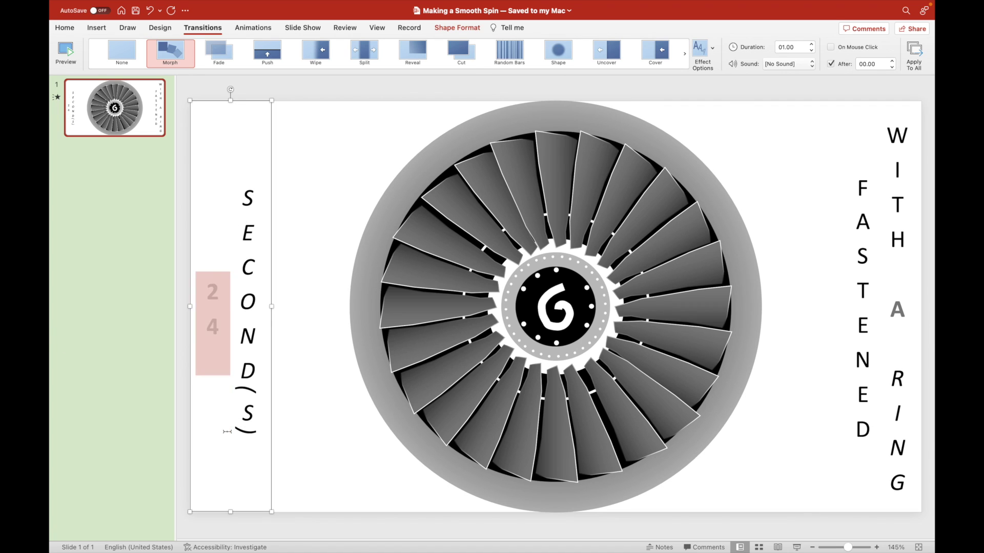
Step: Replace the "FASTENED WITH A RING" text beside the fan with "DEGREES ROTATION"
left_click(850, 427)
key("super+a")
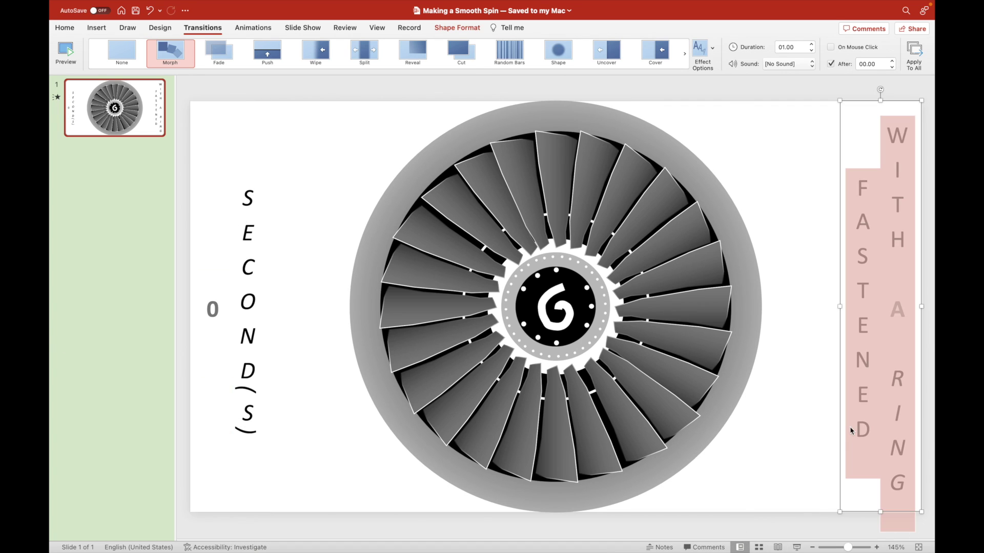
key("Right")
key("shift+Left")
key("shift+Left")
key("shift+Left")
key("shift+Left")
key("shift+Left")
key("shift+Left")
key("shift+Left")
key("shift+Left")
key("shift+Left")
key("shift+Left")
key("shift+Left")
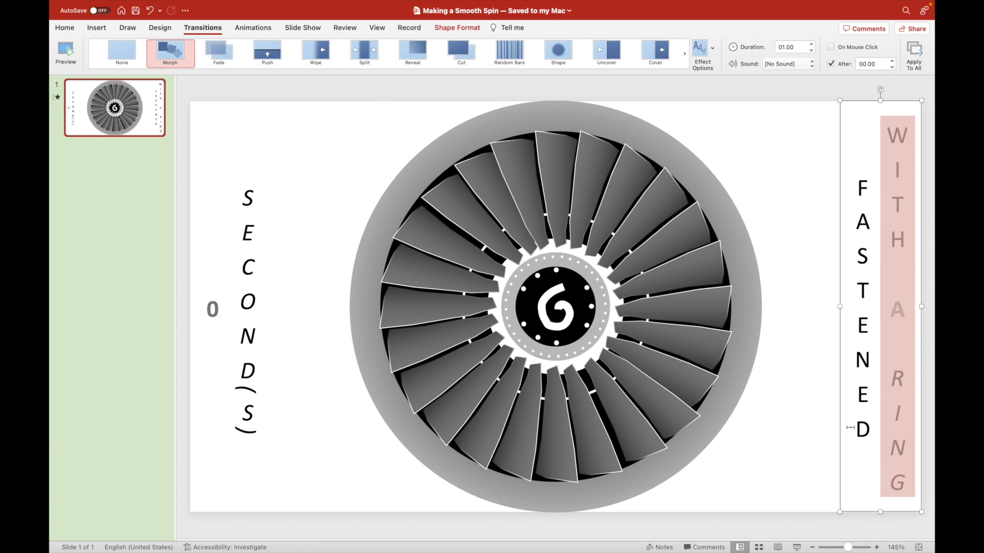
type("ROTATION ")
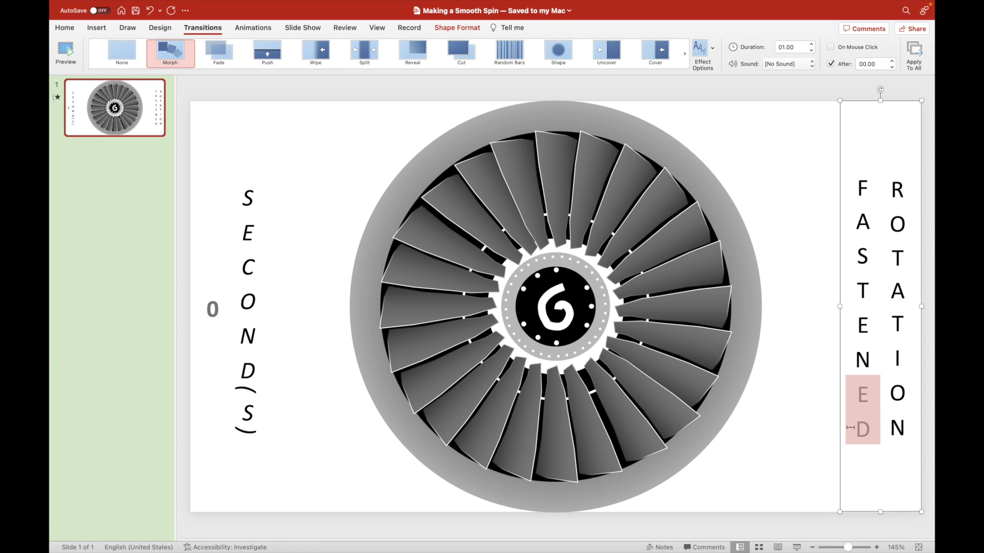
type("DEGREE")
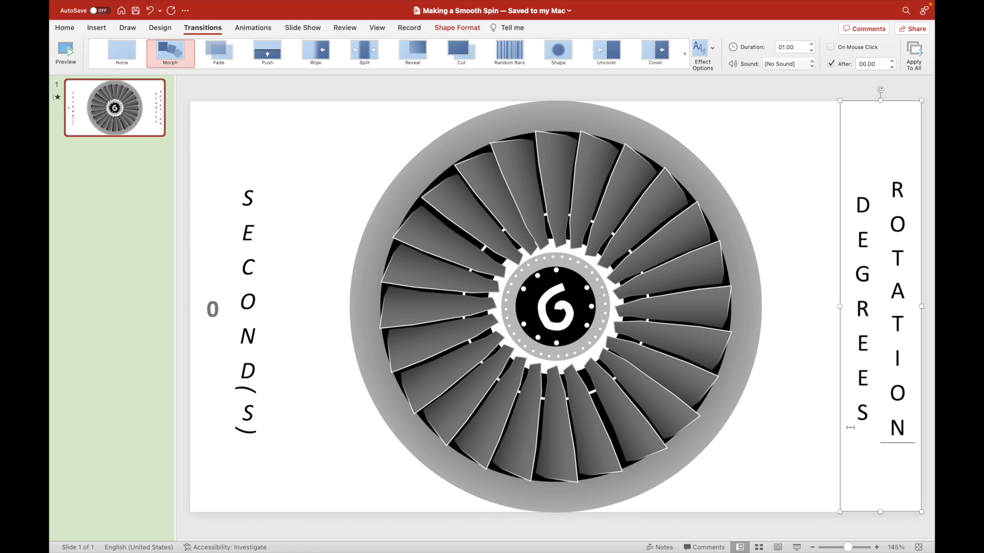
Step: Replace "ROTATION" with "COUNTER-CLOCKWISE" and move the widened text box back within the slide
key("shift+Left")
key("shift+Left")
key("shift+Left")
type("COUNTER-CLOCKWISE")
mouse_move(906, 220)
left_mouse_down()
mouse_move(872, 218)
mouse_move(904, 220)
left_mouse_up()
left_click(195, 323)
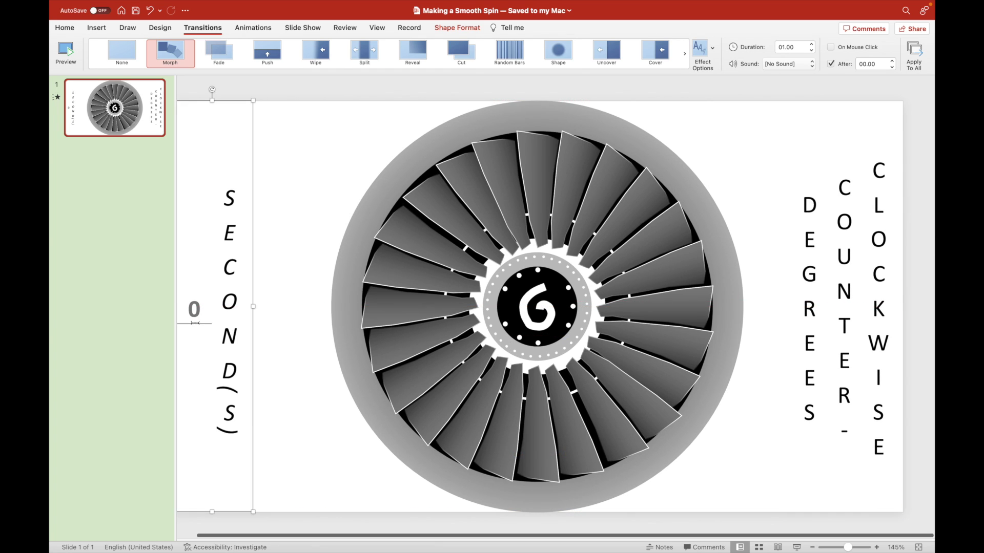
Step: Change "DEGREES" to "DEGREE(S)" and add a bold grey 0 on its own line before it
left_click(808, 420)
type(")")
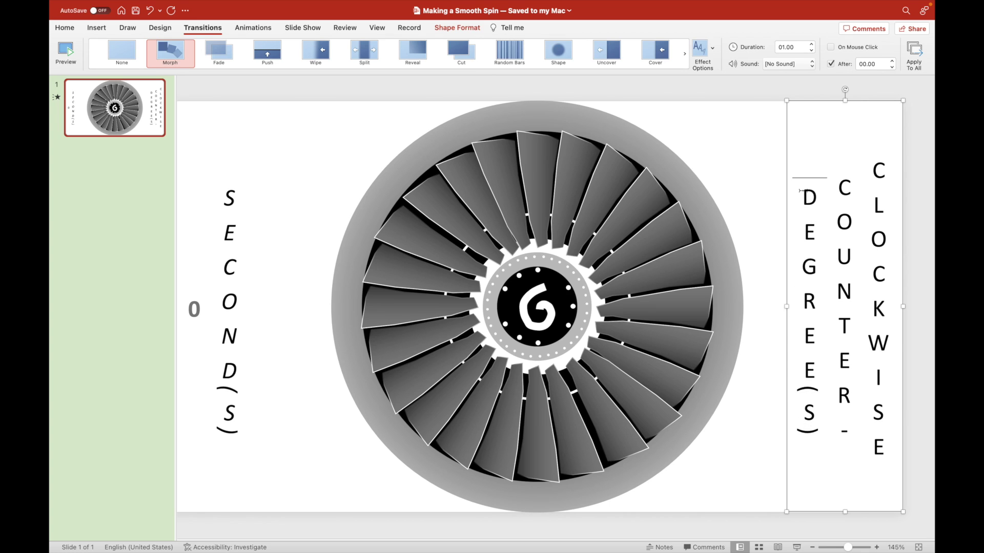
type("0")
key("BackSpace")
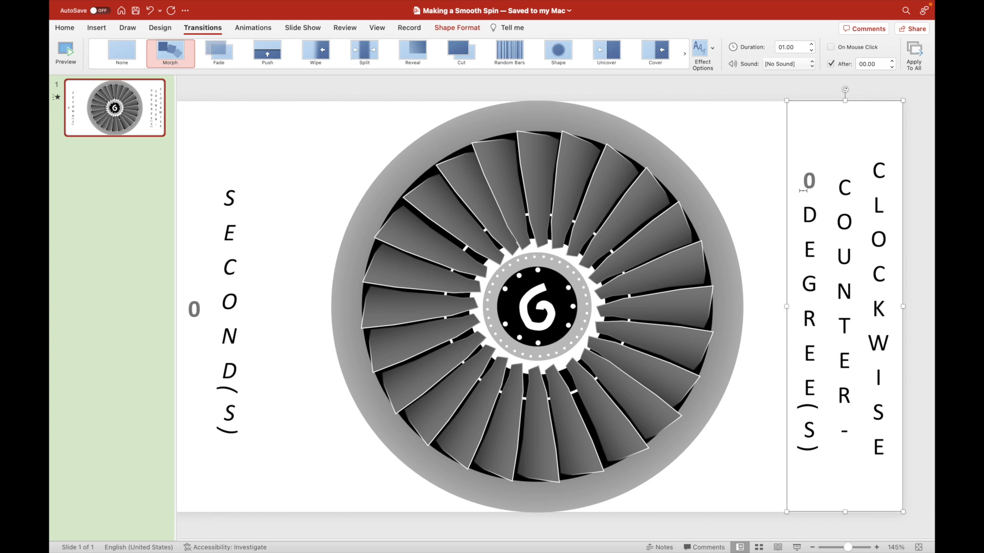
key("Return")
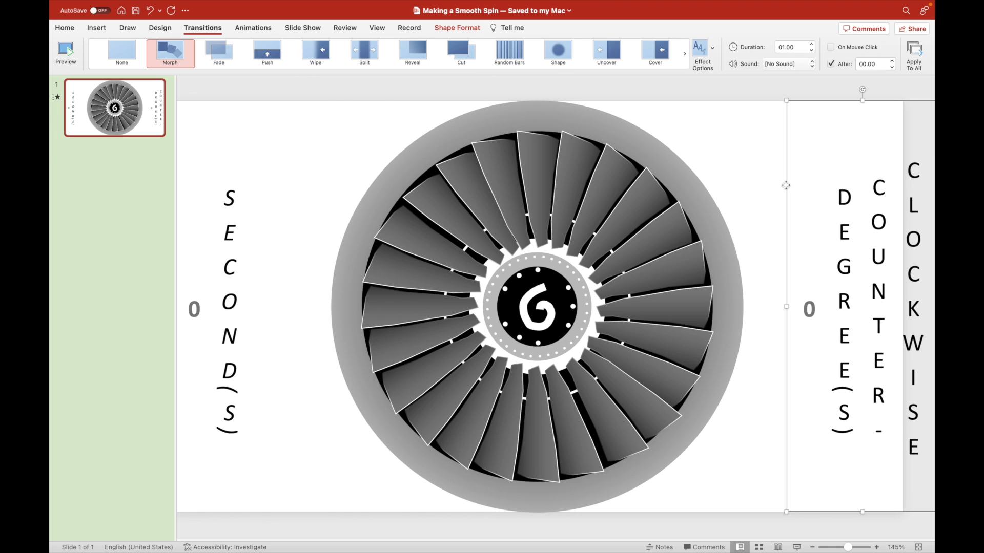
Step: Move the "0 DEGREE(S) COUNTER-CLOCKWISE" text box inward so it fits against the slide's edge
left_click_drag(906, 105, 869, 104)
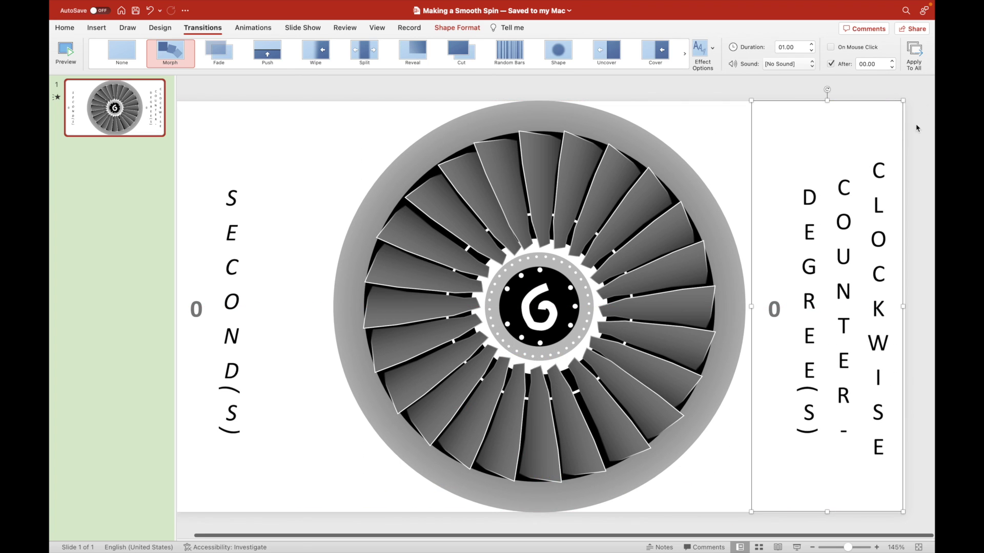
left_click_drag(904, 135, 907, 135)
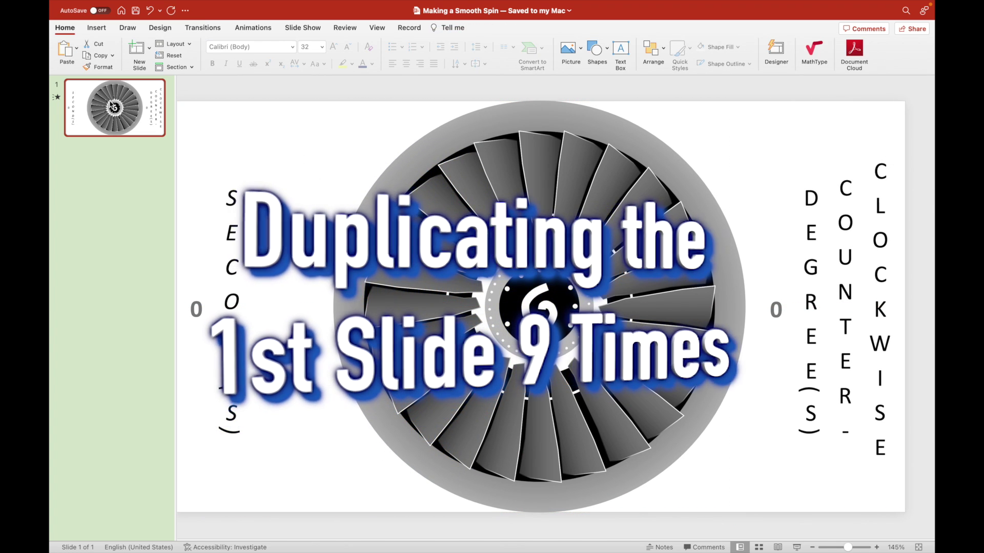
Step: Duplicate the first slide nine times to make ten slides in total
key("super+d")
key("super+d")
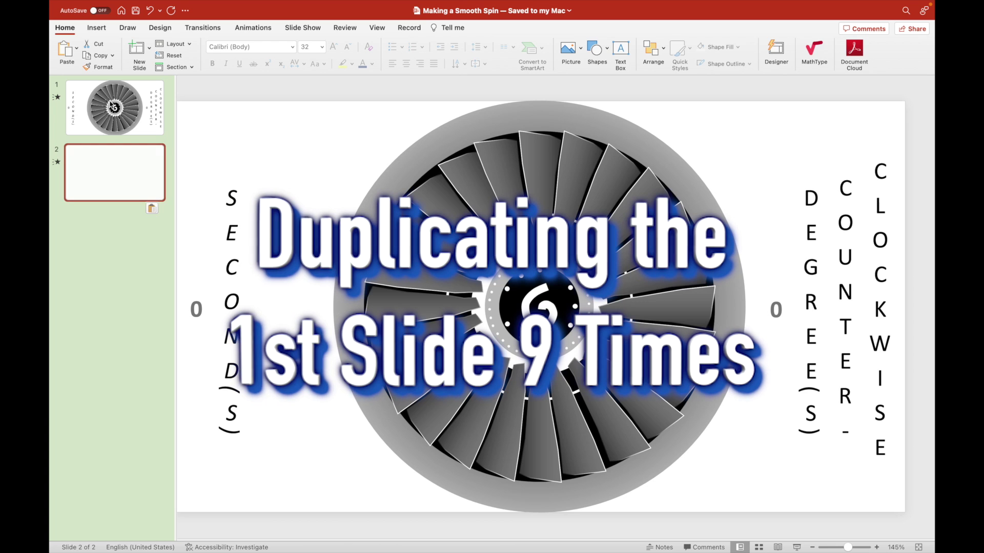
key("super+d")
key("super+d")
key("super+d")
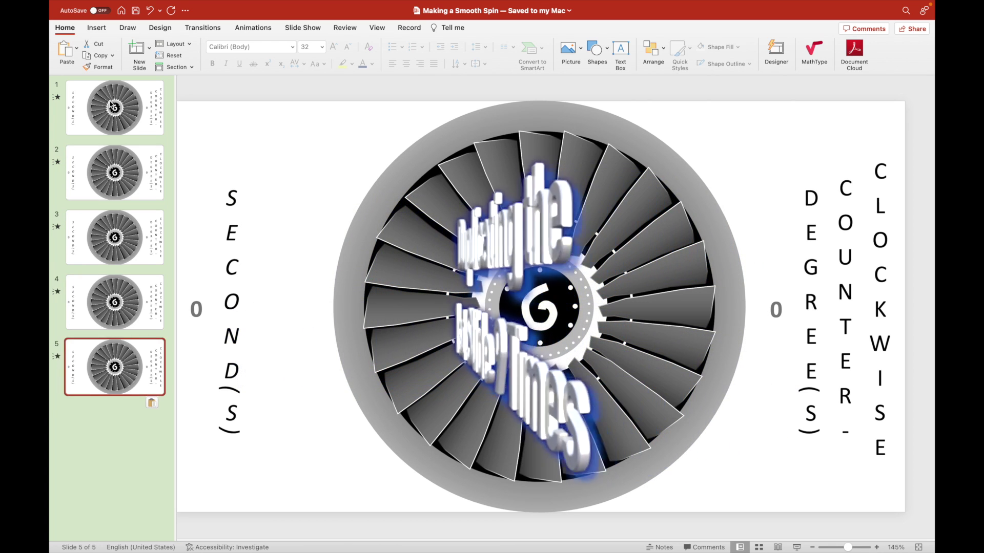
key("super+d")
key("super+d")
key("super+d")
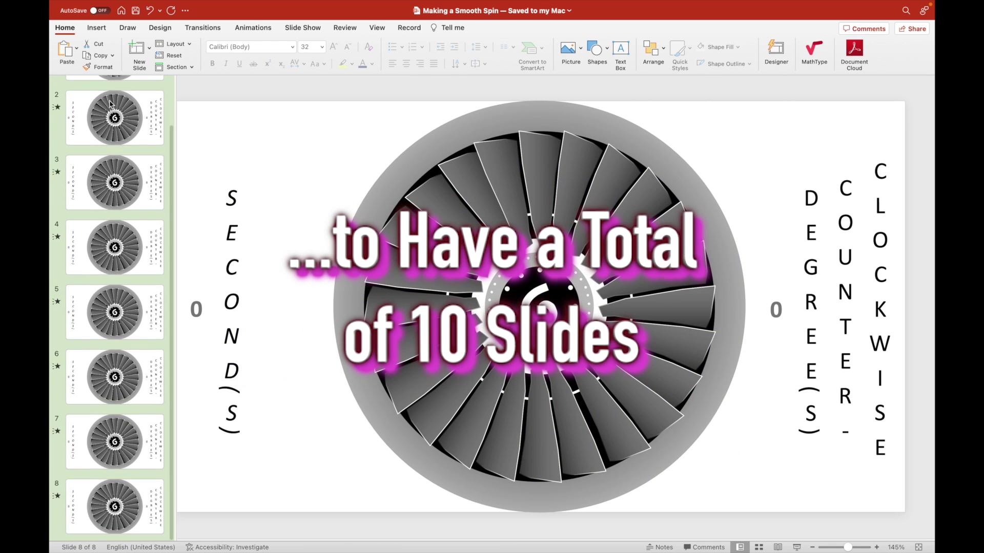
key("super+d")
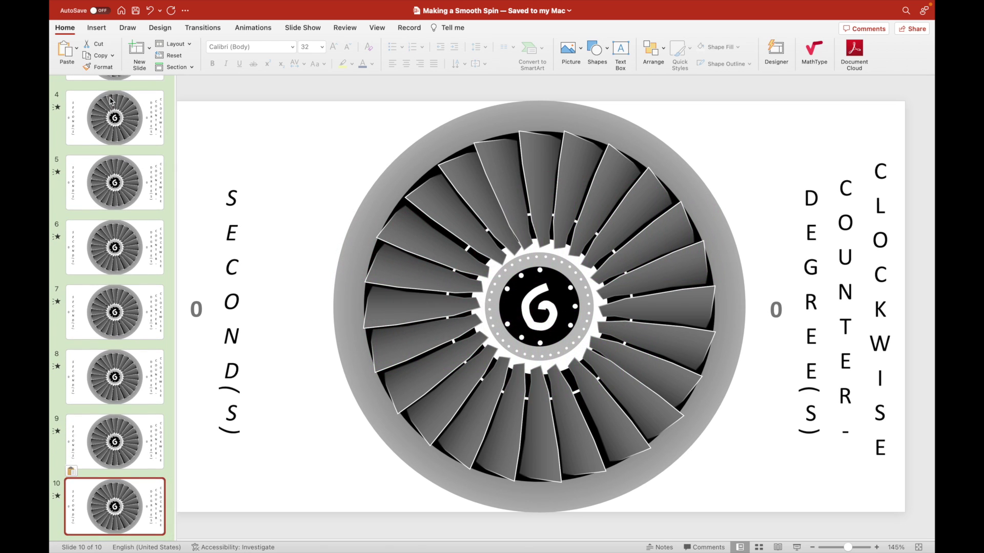
Step: Select the 0 of the "0 SECOND(S)" text on slide 2 for editing
scroll(111, 154, "down", 1)
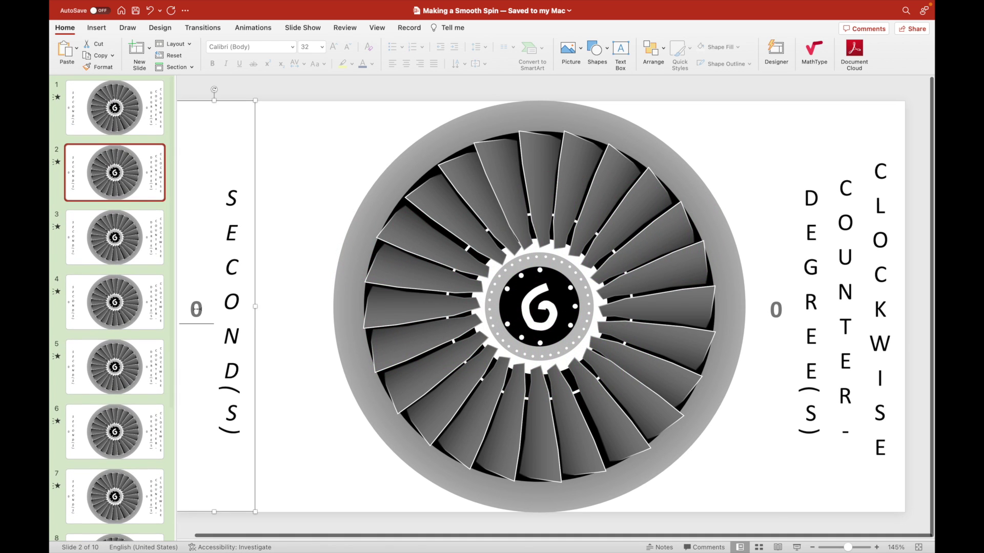
left_click(196, 309)
double_click(197, 309)
Step: Set the grey seconds number to 2 on slide 3 and to 3 on slide 4
left_click(95, 259)
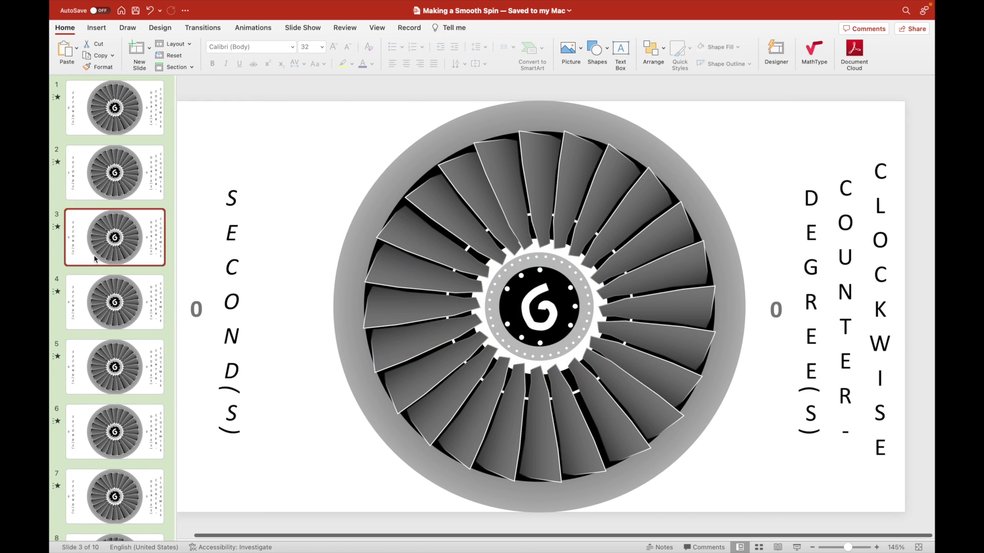
left_click(196, 308)
double_click(194, 300)
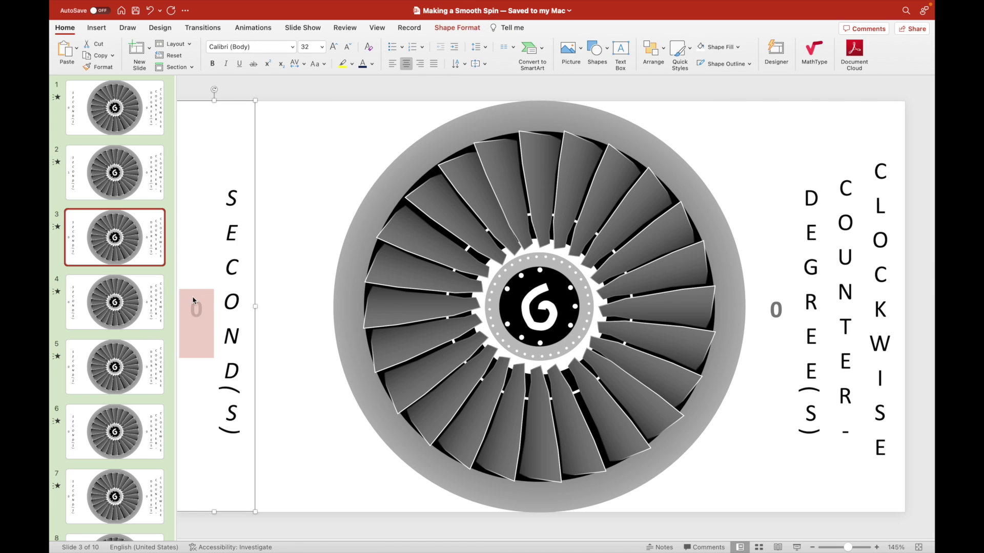
left_click(137, 311)
type("3")
Step: Set the grey seconds number to 4 on slide 5 and to 5 on slide 6
left_click(127, 352)
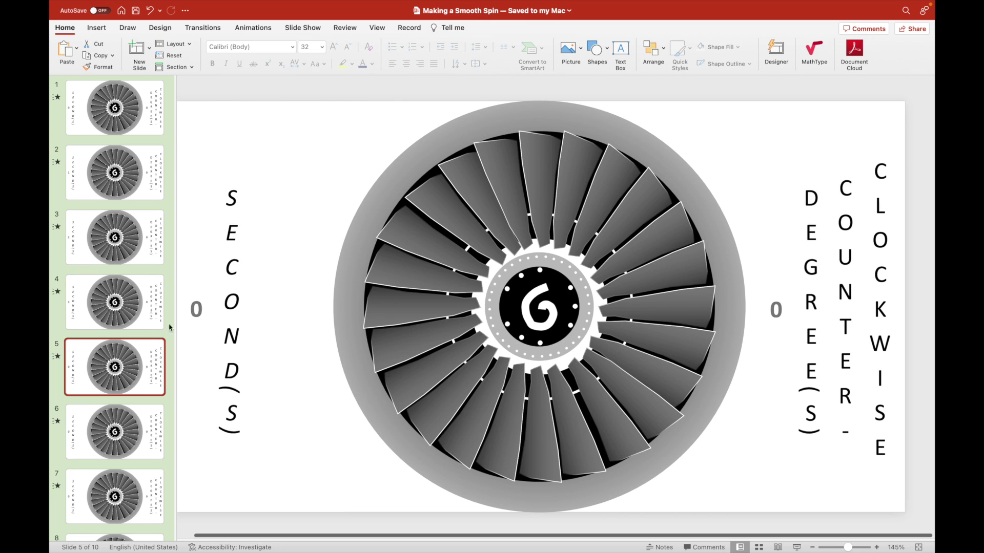
left_click(194, 309)
double_click(195, 307)
type("4")
left_click(118, 412)
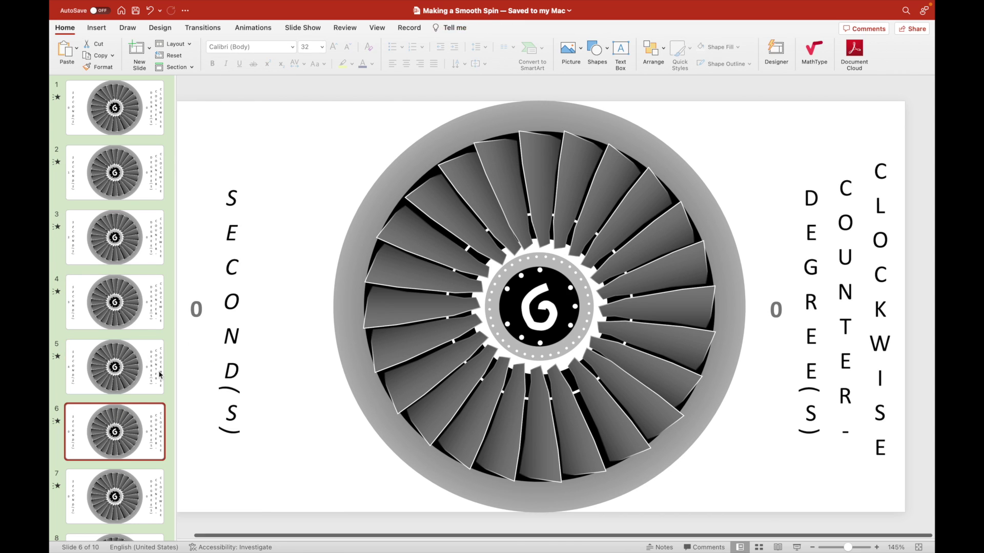
double_click(196, 308)
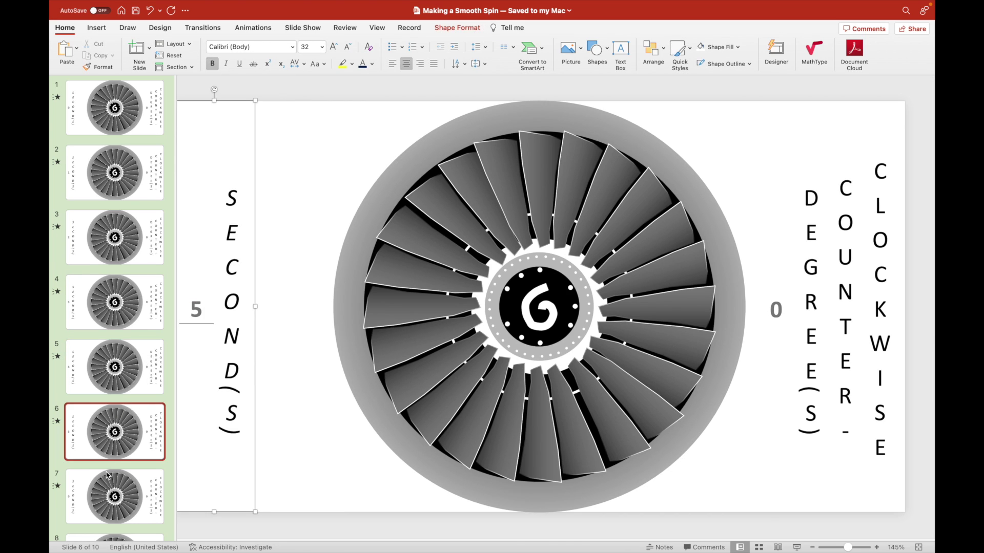
Step: Set the grey seconds number to 6 on slide 7 and to 7 on slide 8
left_click(119, 497)
double_click(193, 302)
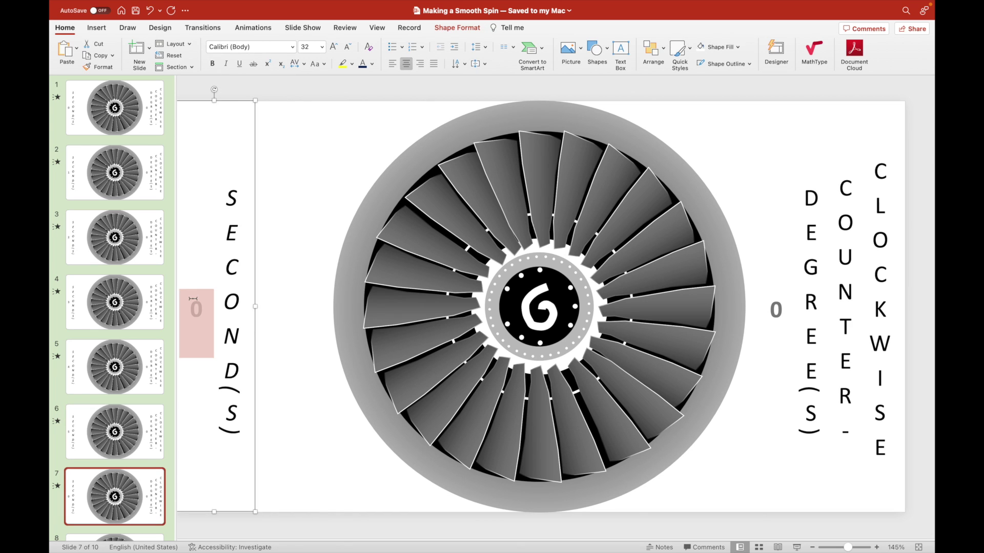
type("6")
scroll(152, 382, "down", 5)
left_click(149, 378)
left_click(196, 307)
double_click(196, 308)
type("7")
Step: Set the grey seconds number to 8 on slide 9 and to 9 on slide 10
key("Escape")
key("Escape")
key("Page_Down")
double_click(196, 302)
type("8")
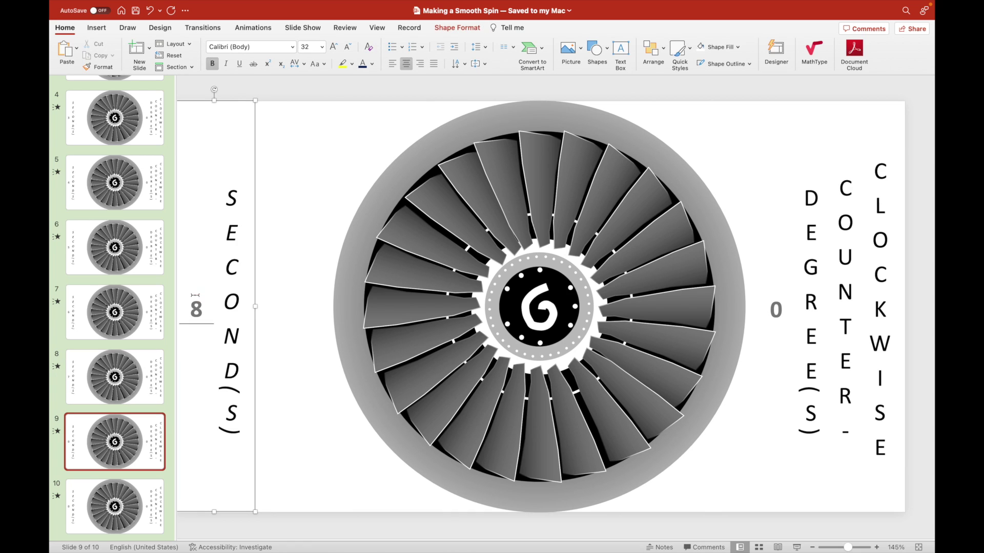
left_click(140, 483)
double_click(197, 305)
left_click(370, 92)
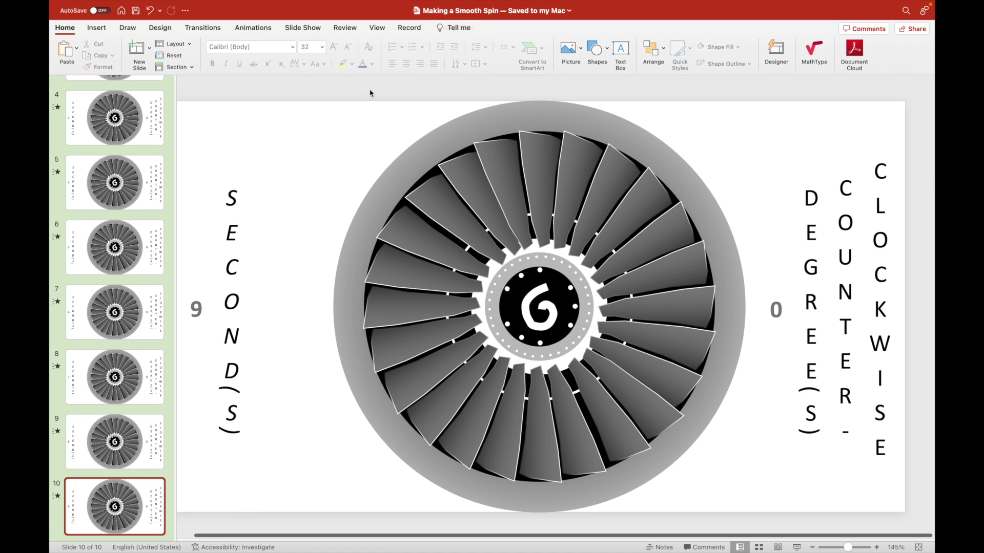
Step: Copy all ten slides and paste the set repeatedly after the last slide to reach 60 slides in total
left_click(141, 507)
key("super+a")
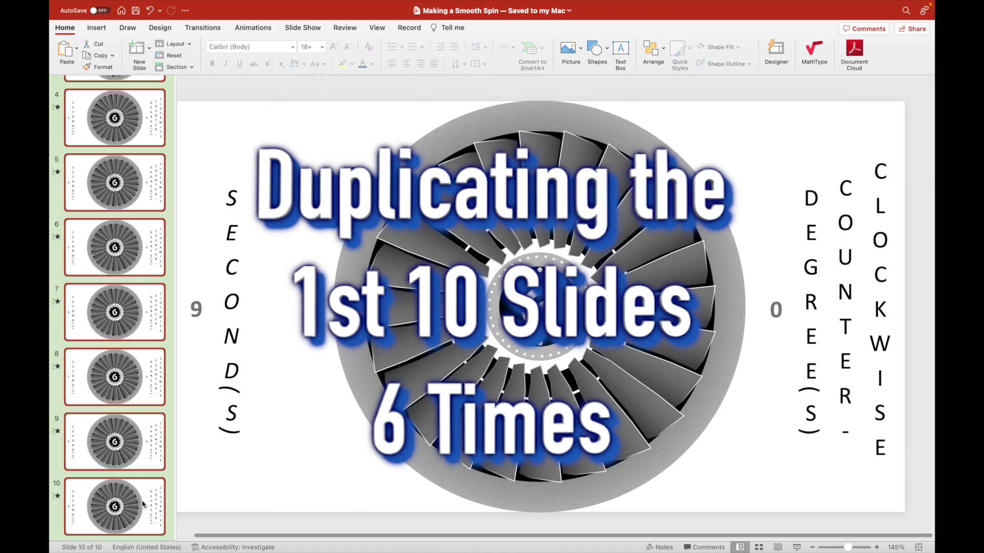
left_click(139, 539)
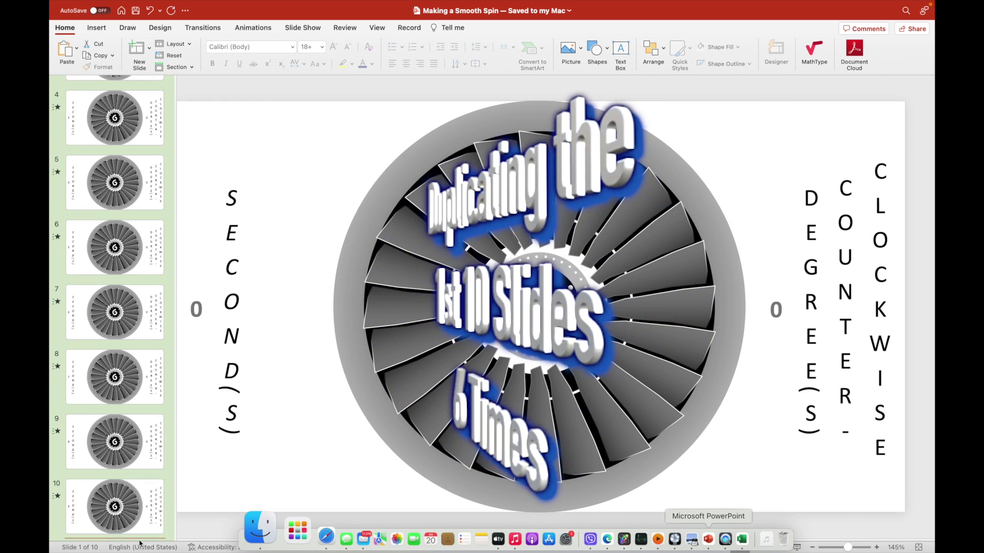
key("super+v")
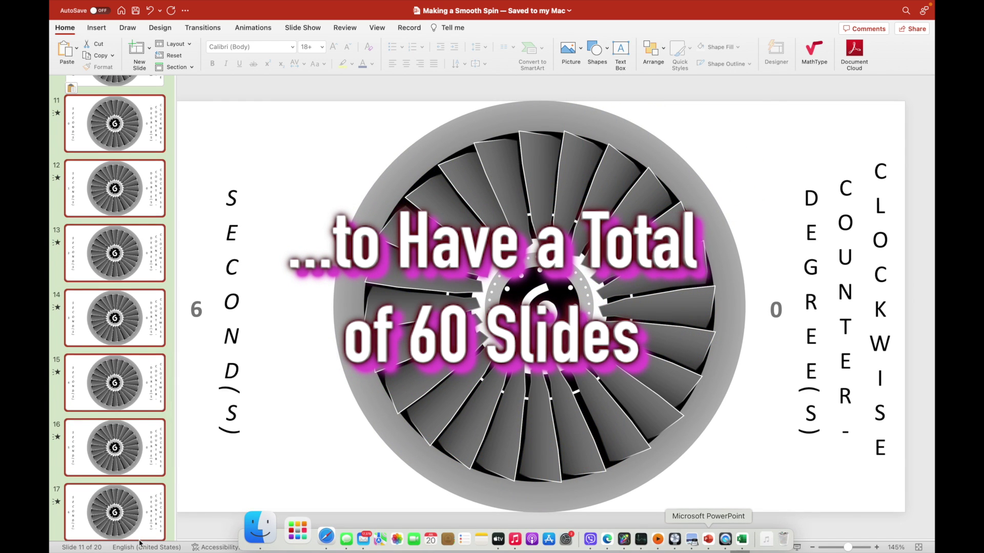
left_click(140, 539)
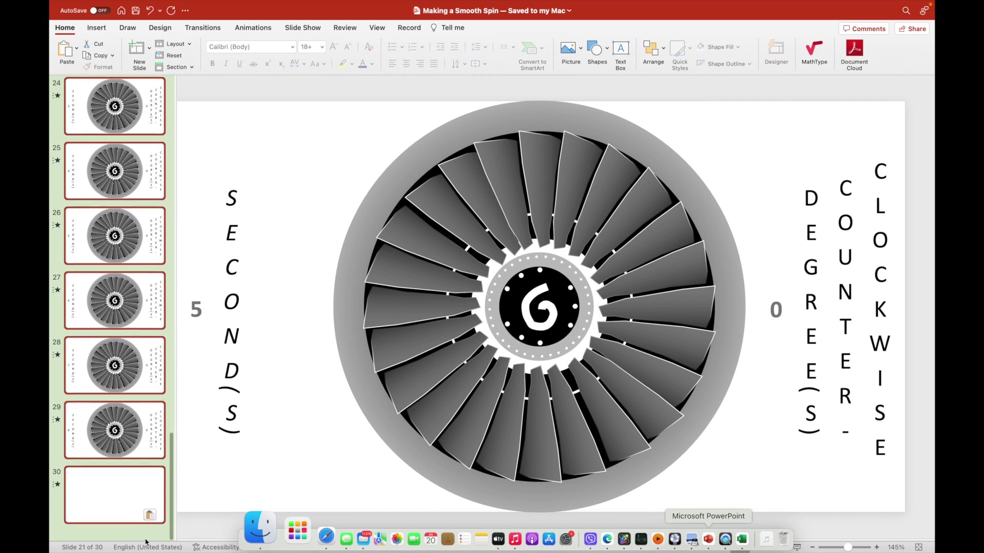
key("super+v")
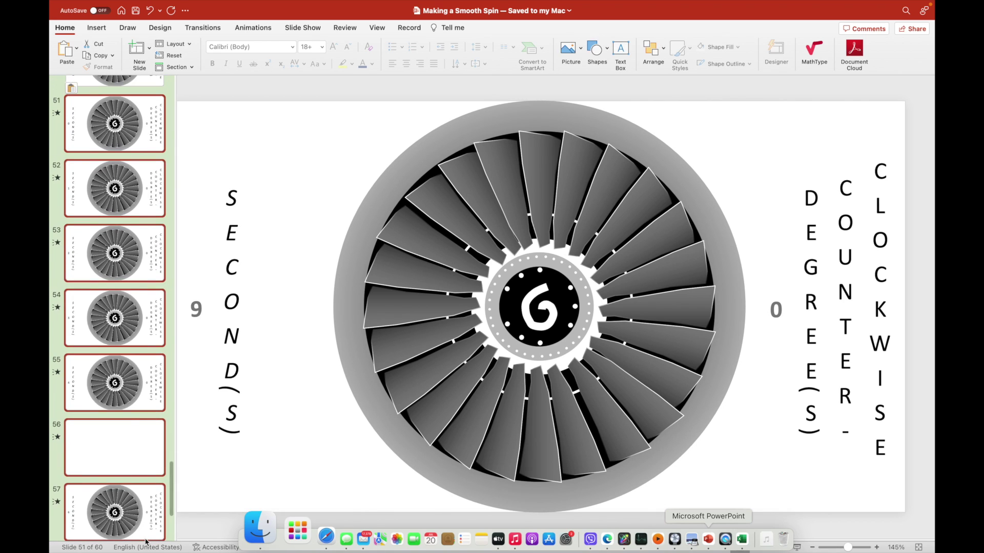
left_click(148, 528)
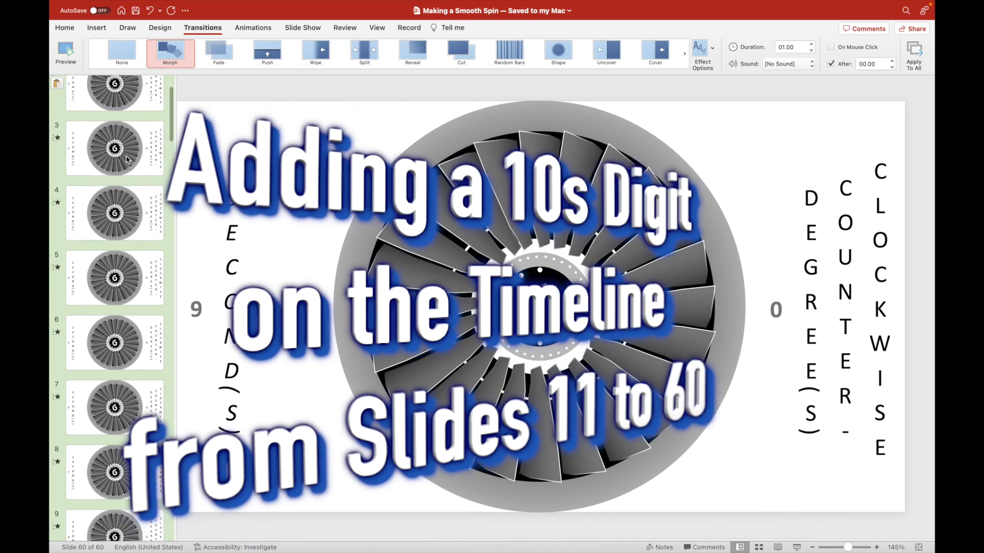
Step: Add a tens digit 1 in front of the seconds number on slides 11 through 14
scroll(127, 159, "up", 5)
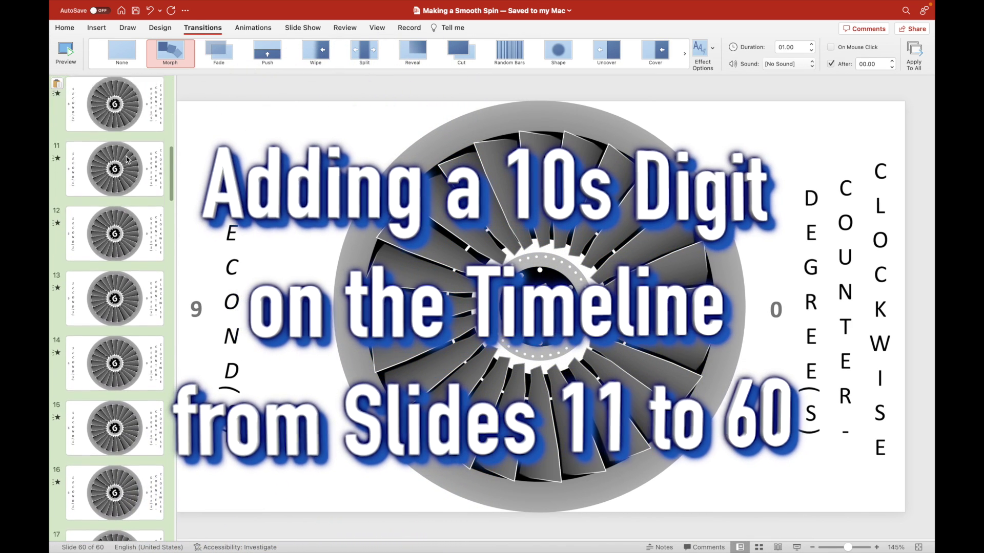
left_click(114, 210)
left_click(114, 272)
left_click(189, 300)
type("1")
left_click(114, 337)
left_click(114, 401)
left_click(121, 452)
left_click(190, 300)
type("1")
Step: Add a tens digit 1 in front of the seconds number on slides 15 through 17
scroll(119, 266, "down", 5)
left_click(117, 201)
left_click(194, 301)
type("1")
left_click(123, 264)
left_click(193, 302)
type("1")
left_click(128, 329)
left_click(193, 302)
type("1")
Step: Add a tens digit 1 in front of the seconds number on slides 18 through 20
left_click(134, 381)
left_click(196, 291)
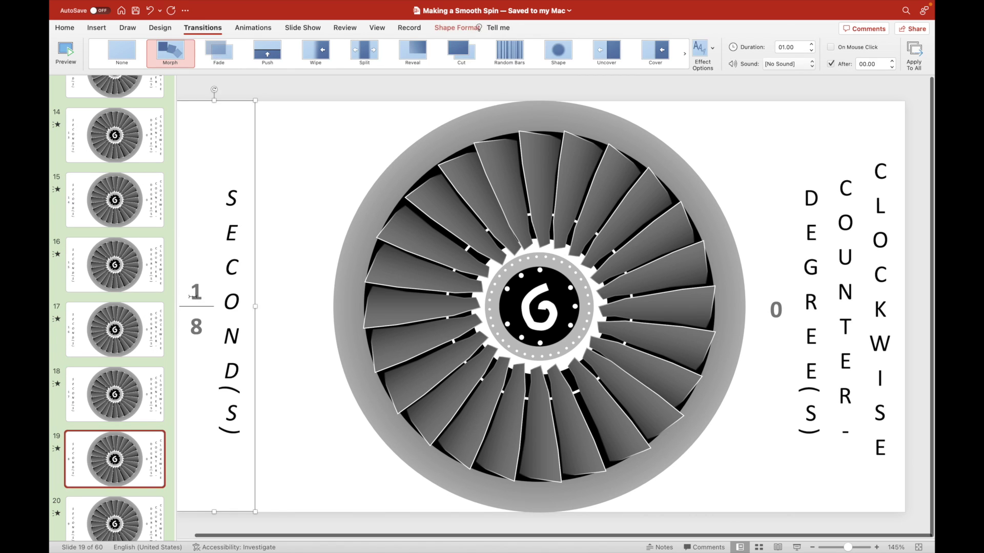
type("1")
left_click(112, 505)
left_click(196, 291)
type("1")
Step: Add a tens digit 2 in front of the seconds number on slides 21 through 26
scroll(109, 397, "down", 8)
left_click(107, 202)
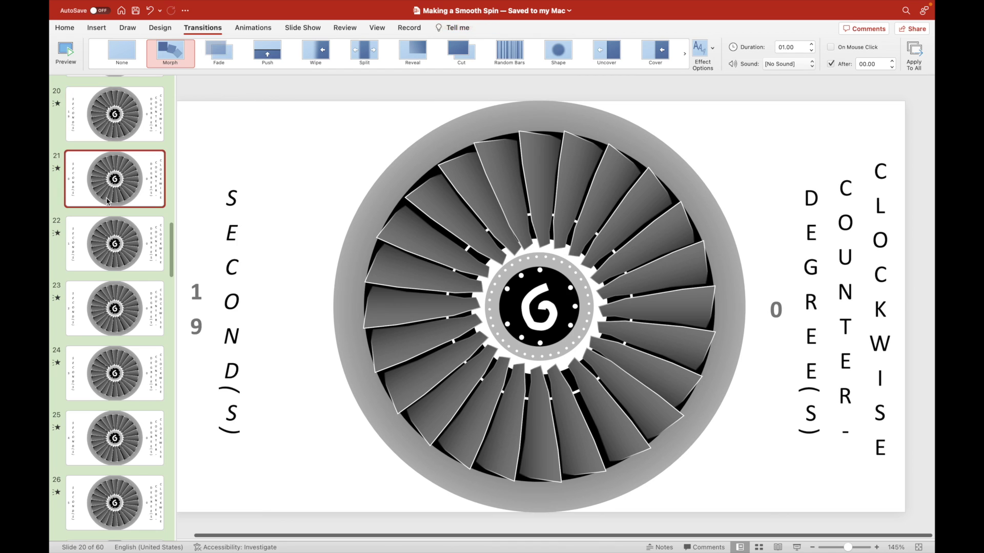
key("Down")
key("Down")
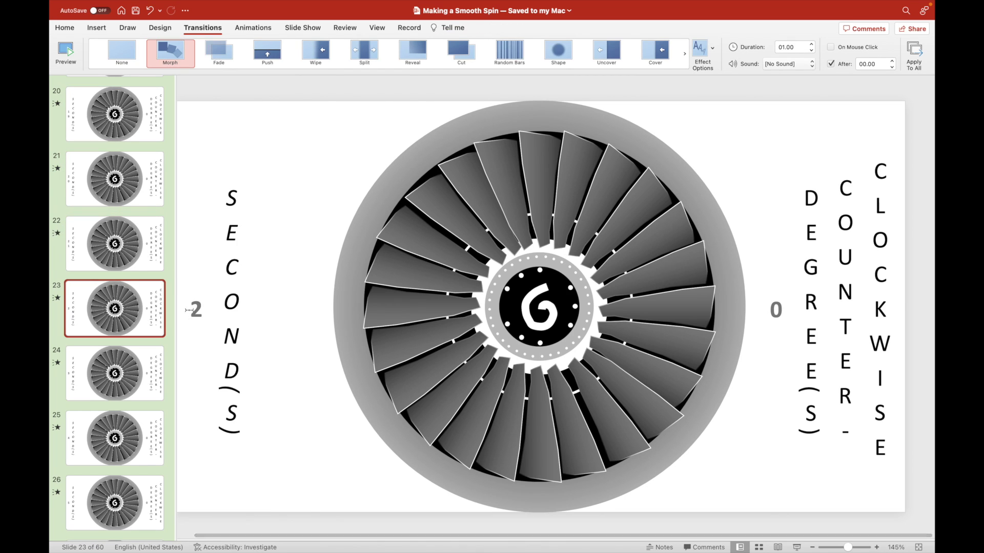
key("Down")
key("Down")
left_click(115, 487)
left_click(194, 294)
type("2")
Step: Add a tens digit 2 in front of the seconds number on slides 27 through 30
scroll(122, 392, "down", 8)
left_click(119, 176)
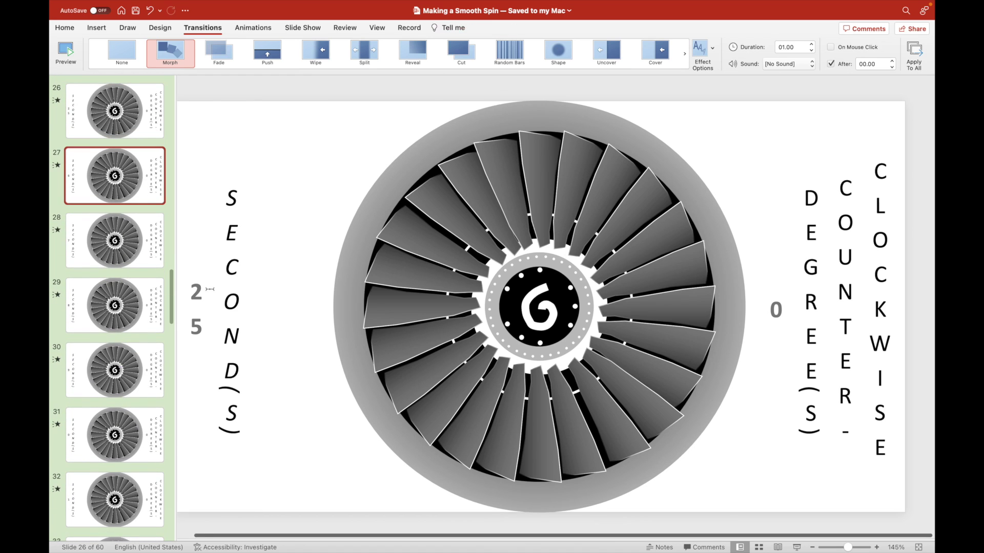
key("Down")
key("Down")
key("Down")
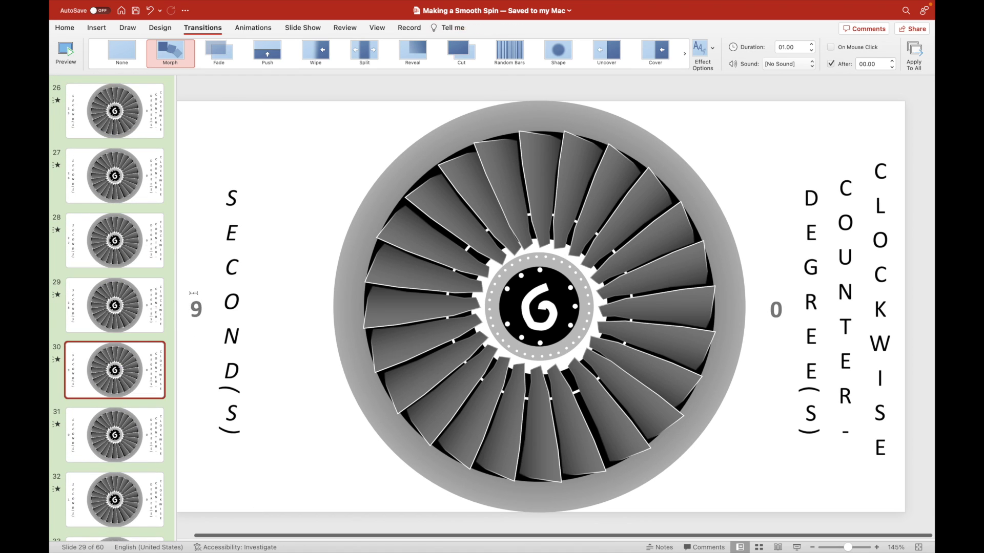
Step: Add a tens digit 3 in front of the seconds number on slides 31 through 36
key("Down")
scroll(153, 264, "down", 5)
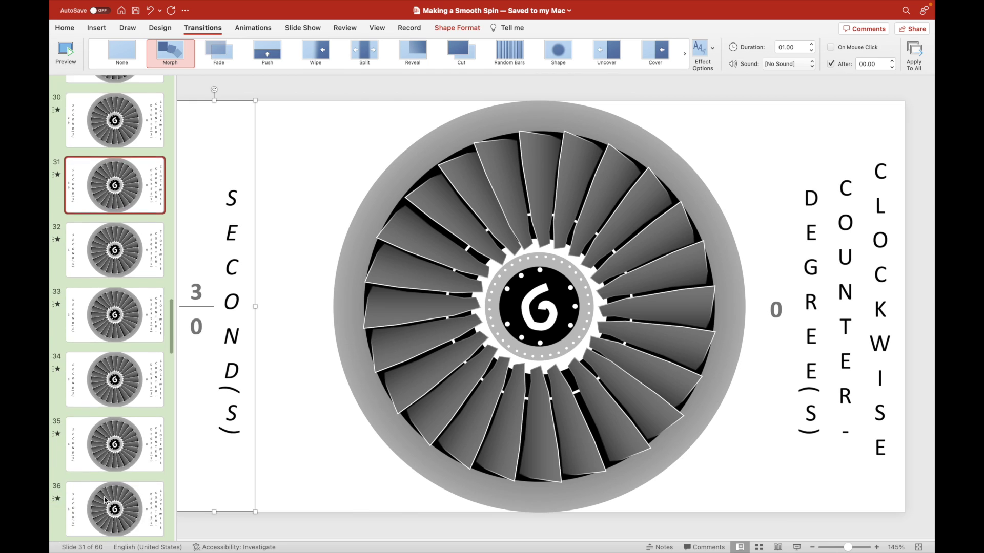
key("Down")
key("Down")
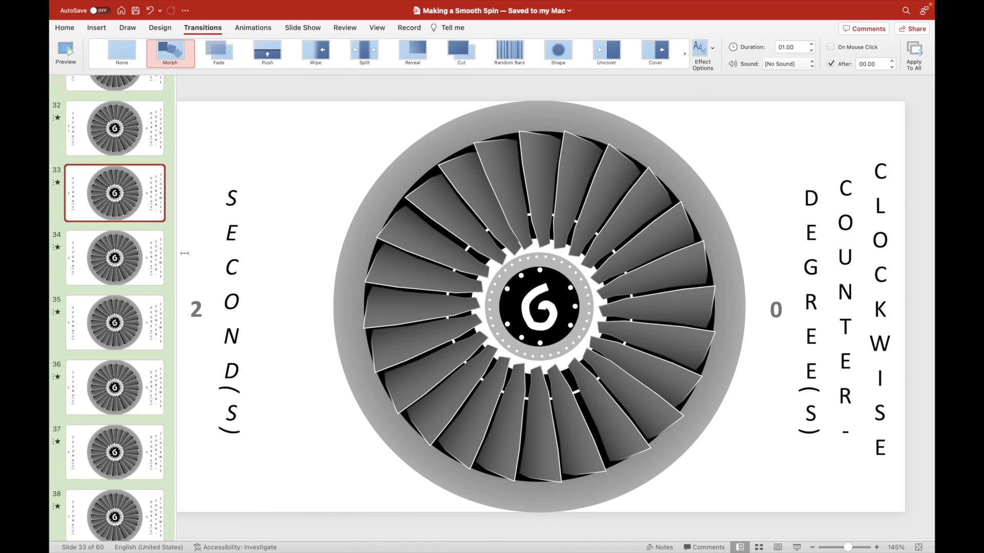
key("Down")
key("Down")
key("Down")
Step: Add a tens digit 3 in front of the seconds number on slides 37 through 40
left_click(124, 429)
left_click(132, 502)
scroll(118, 340, "down", 8)
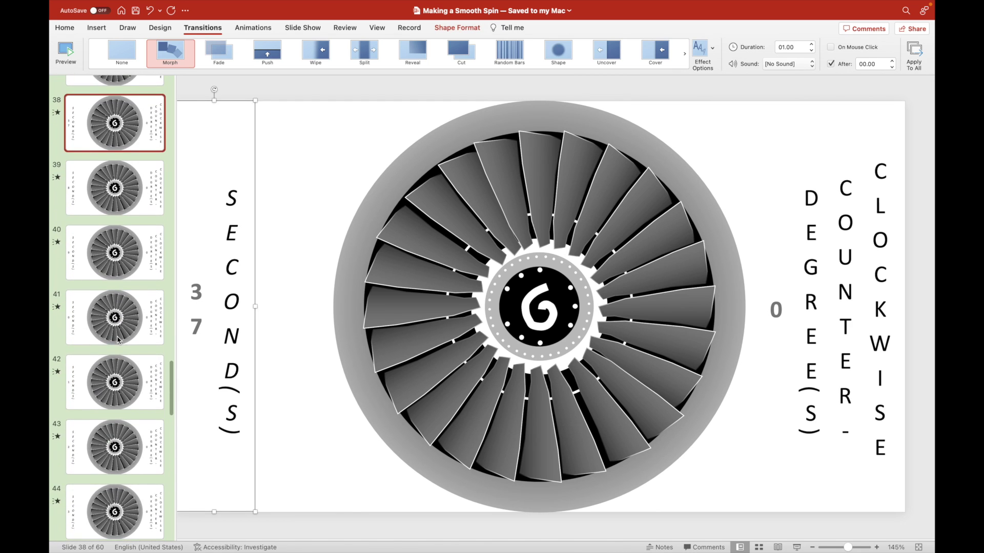
left_click(127, 207)
key("Down")
Step: Add a tens digit 4 in front of the seconds number on slides 41 through 44
key("Down")
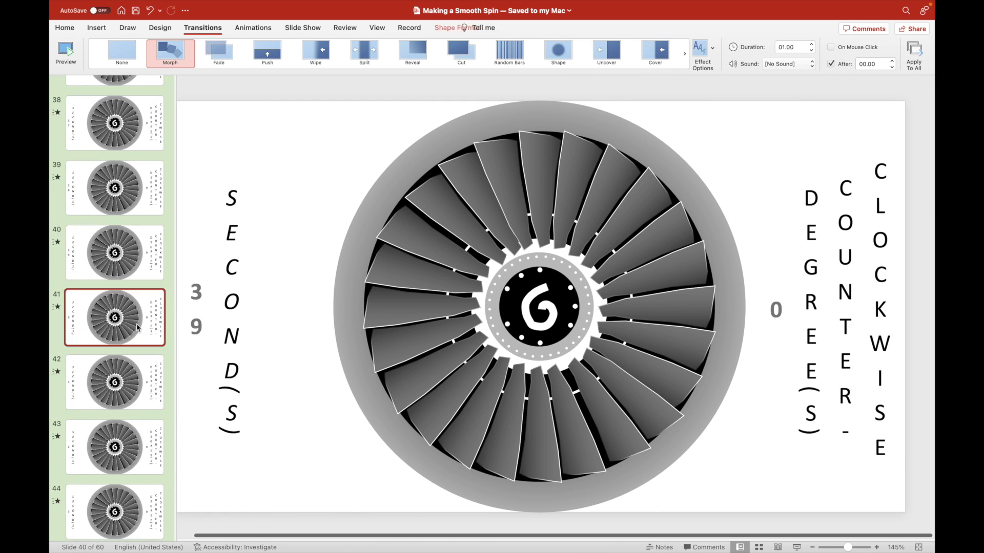
key("Down")
key("Down")
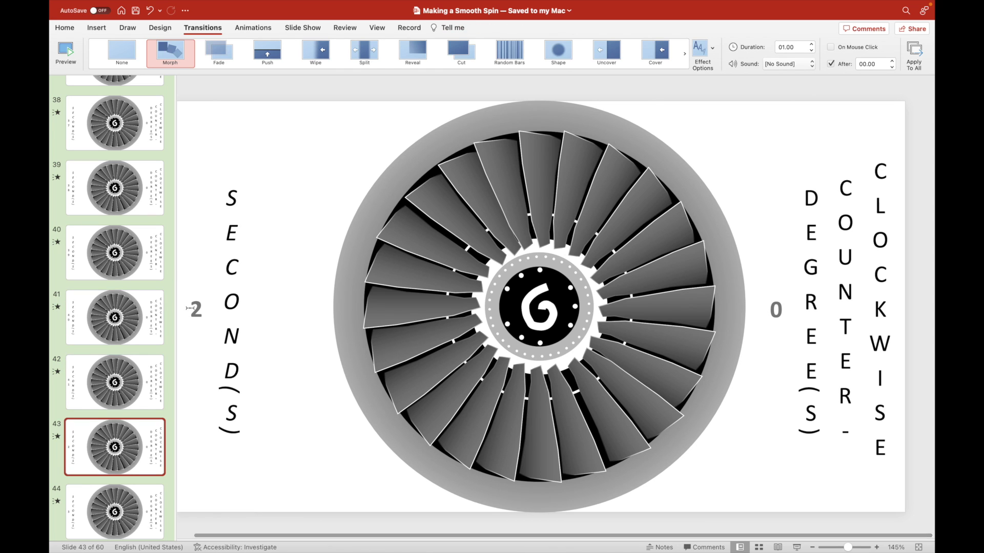
key("Down")
Step: Add a tens digit 4 in front of the seconds number on slides 45 through 50
scroll(112, 332, "down", 8)
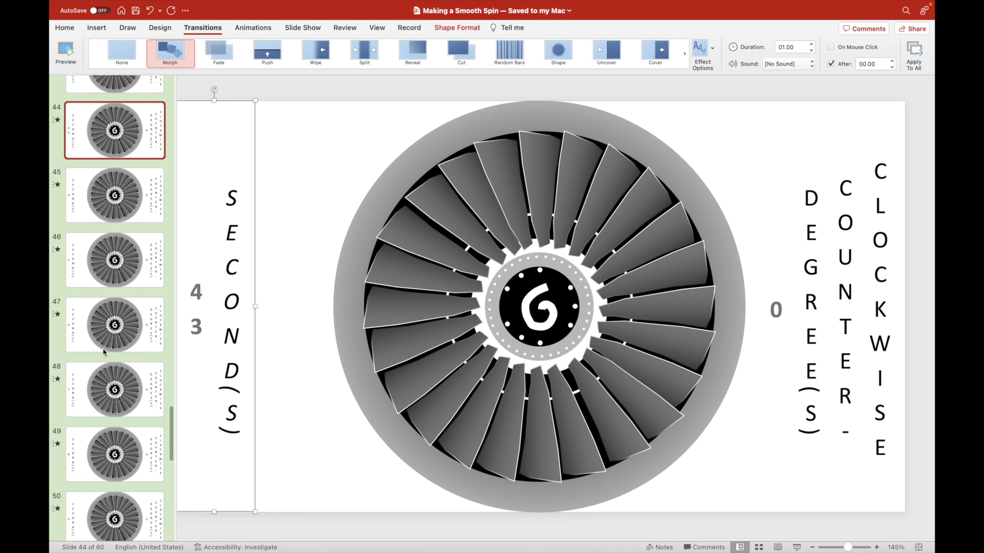
key("Down")
key("Down")
key("Down")
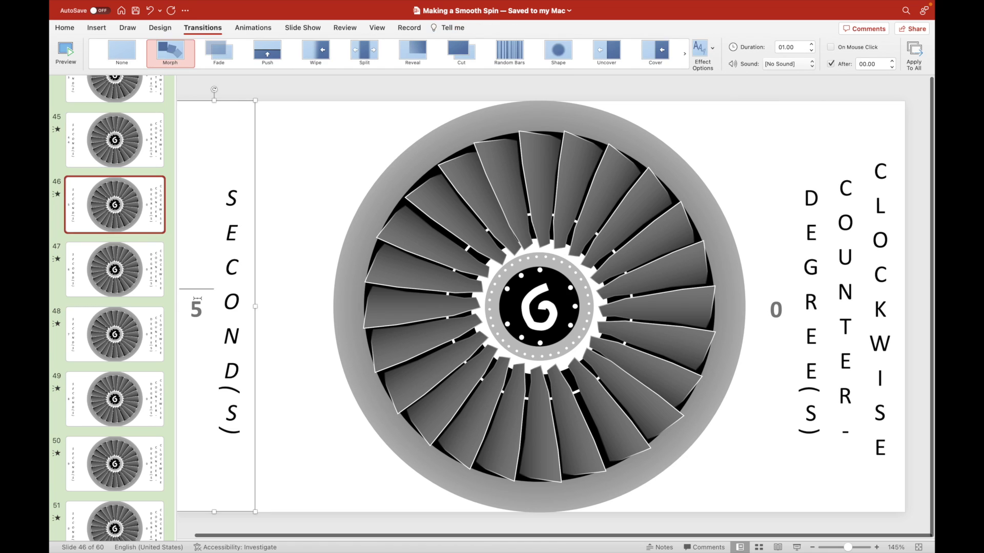
key("Down")
key("Down")
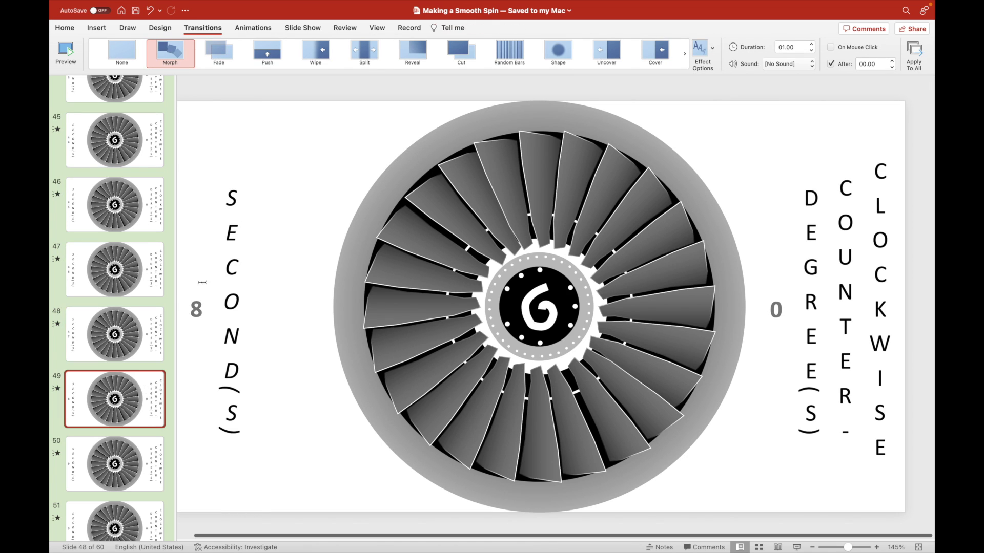
key("Down")
Step: Add a tens digit 5 in front of the seconds number on slides 51 through 54
key("Down")
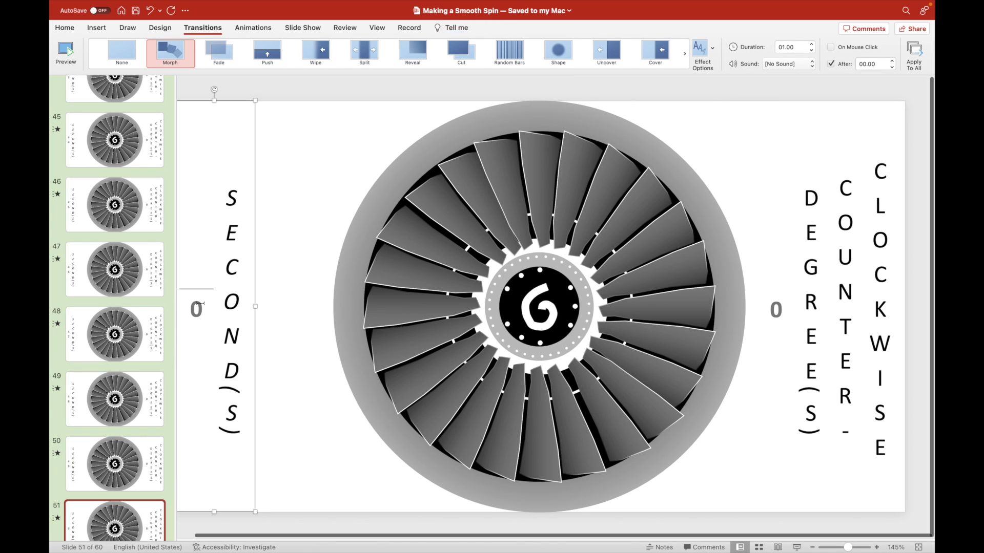
key("Down")
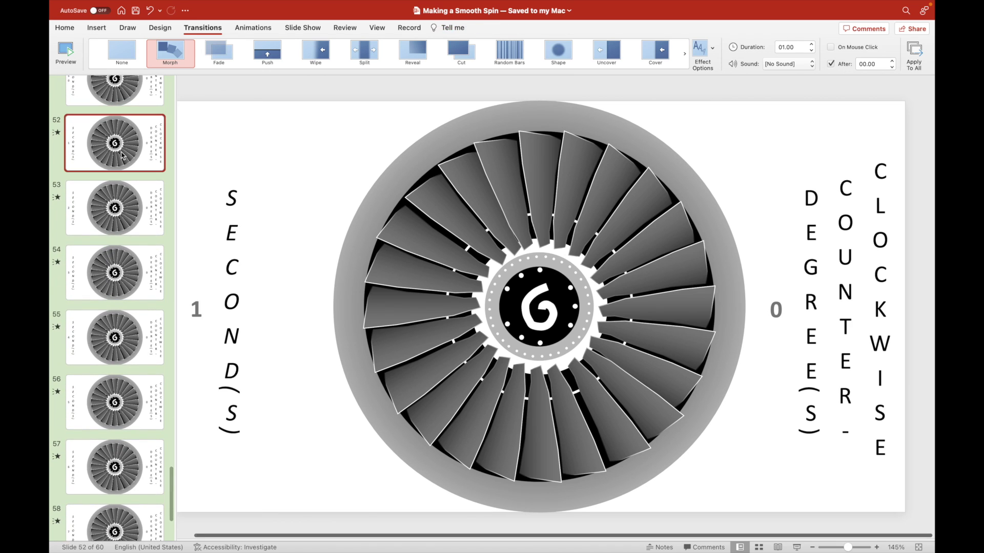
key("Down")
key("Down")
key("Down")
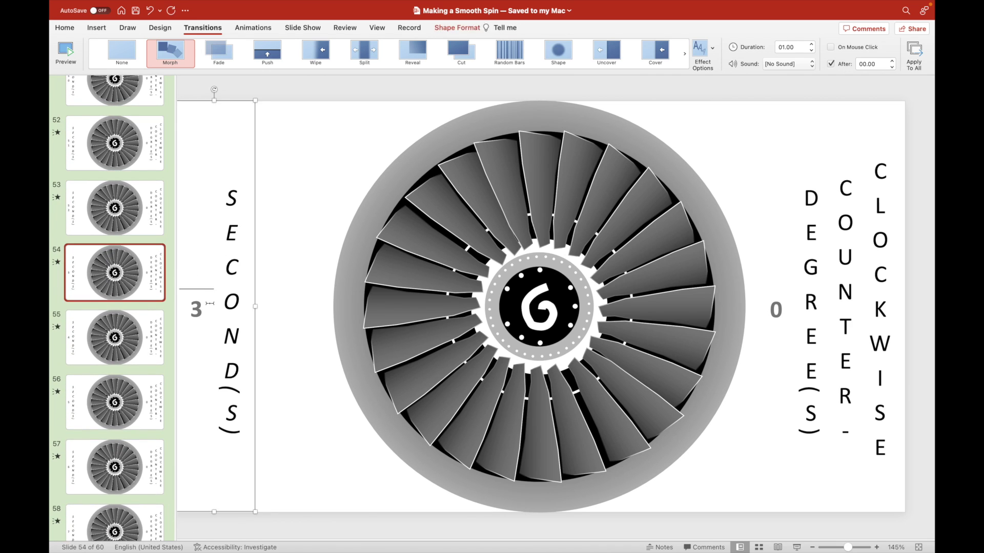
Step: Add a tens digit 5 in front of the seconds number on slides 55 through 60
key("Down")
key("Down")
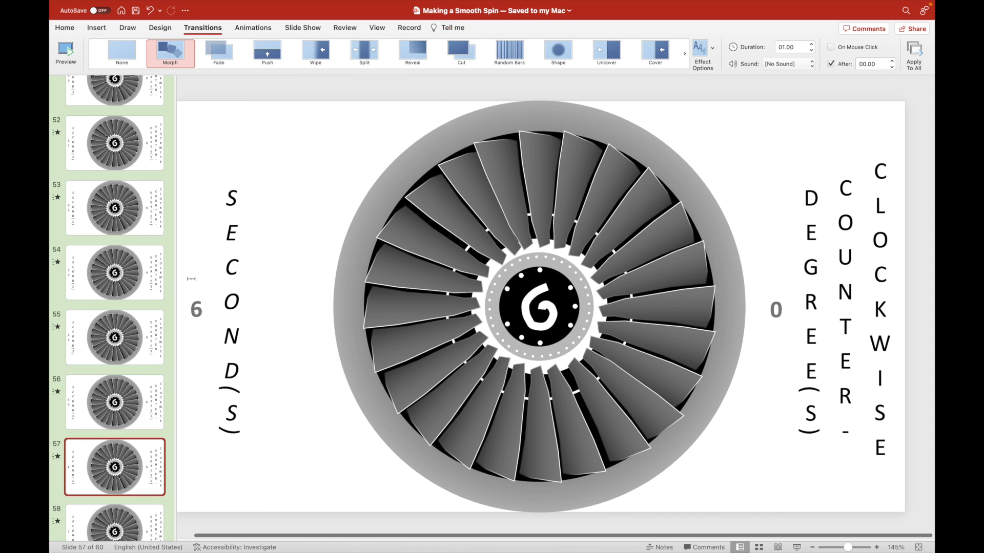
key("Down")
key("Down")
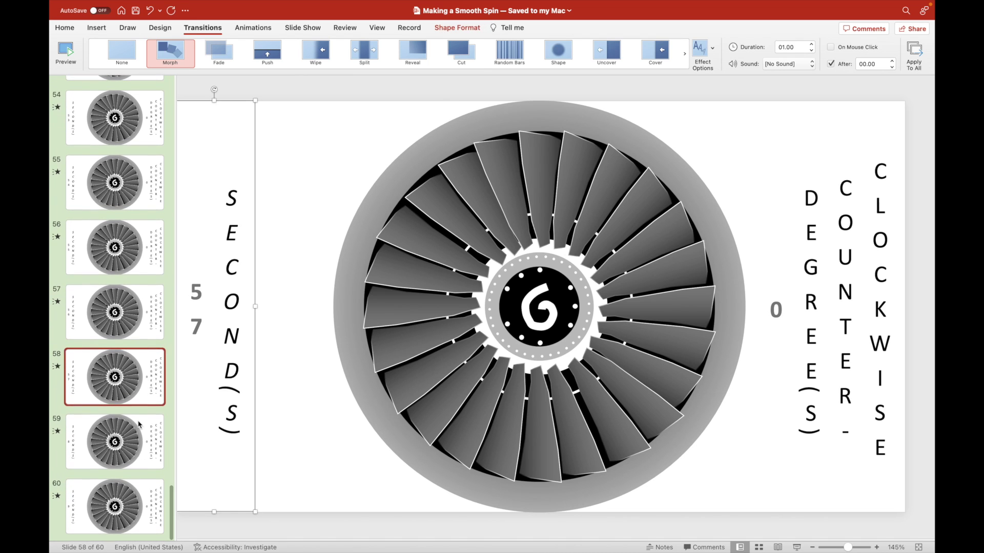
key("Down")
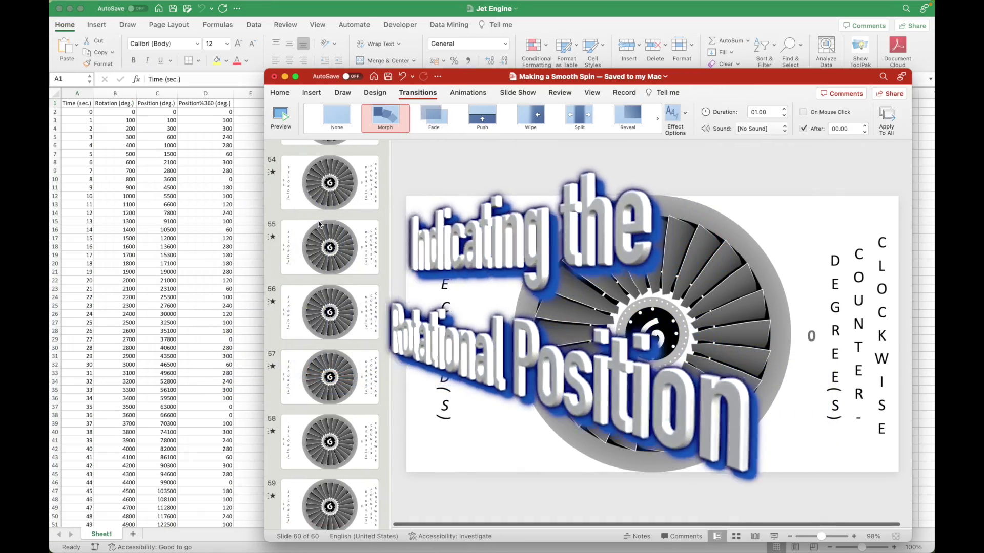
Step: Fill in the degrees labels on slides 2 through 5 with the spreadsheet positions 100, 300, 240 and 280
left_click(318, 224)
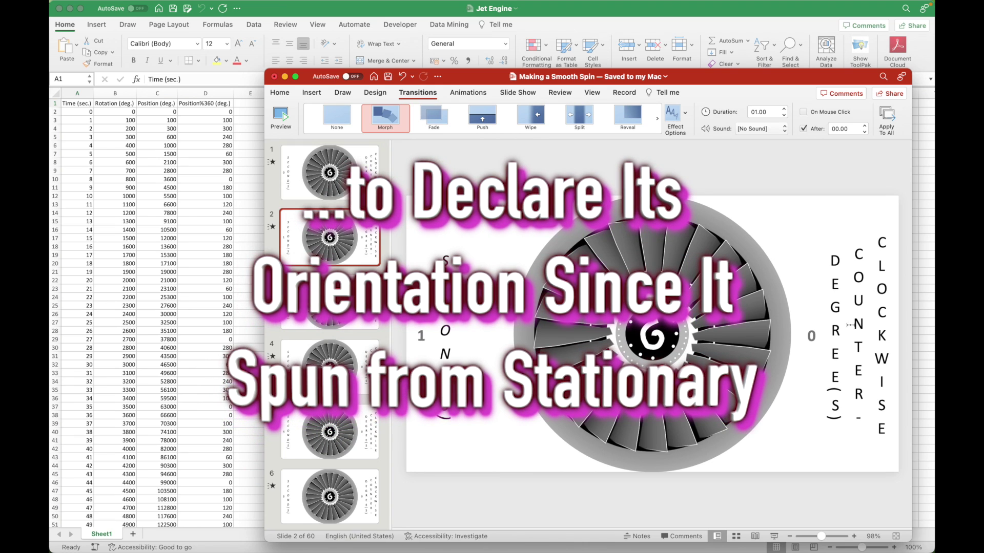
key("Down")
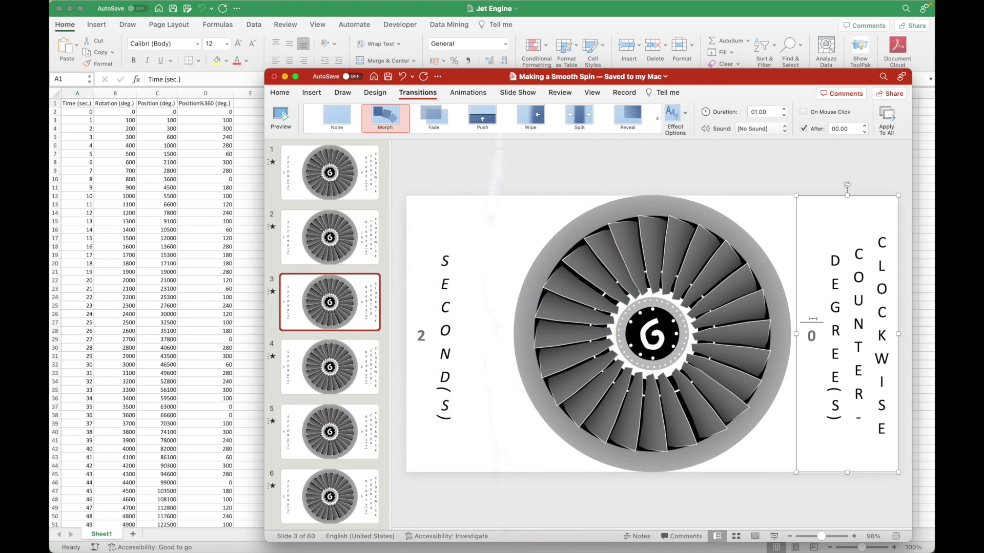
left_click(370, 367)
key("Down")
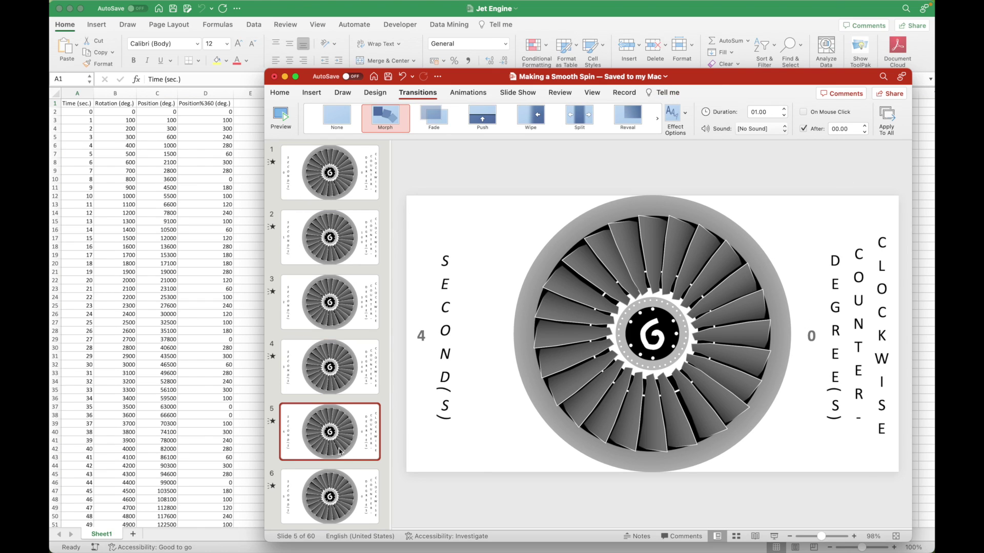
Step: Set the degrees label on slide 7 to 280
left_click(350, 498)
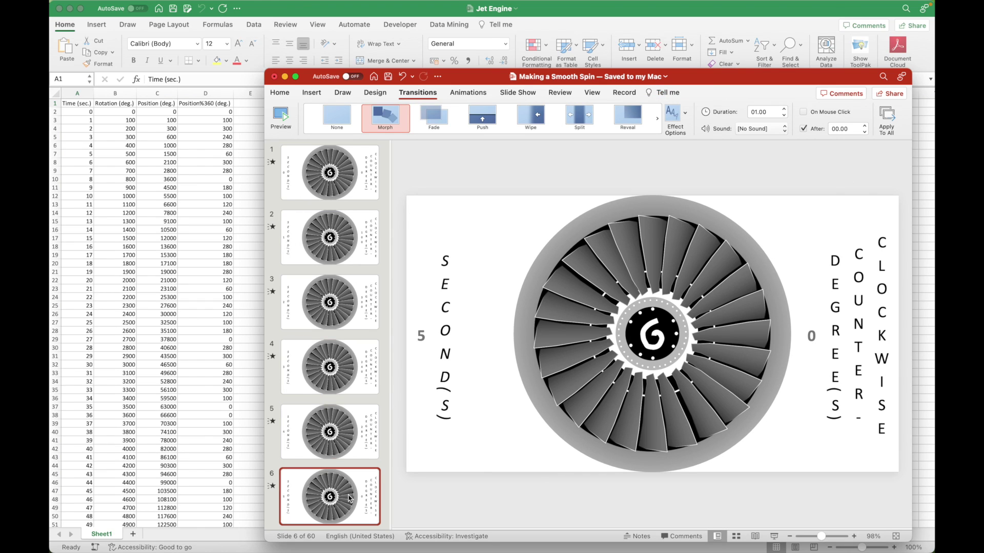
scroll(301, 481, "down", 6)
left_click(309, 250)
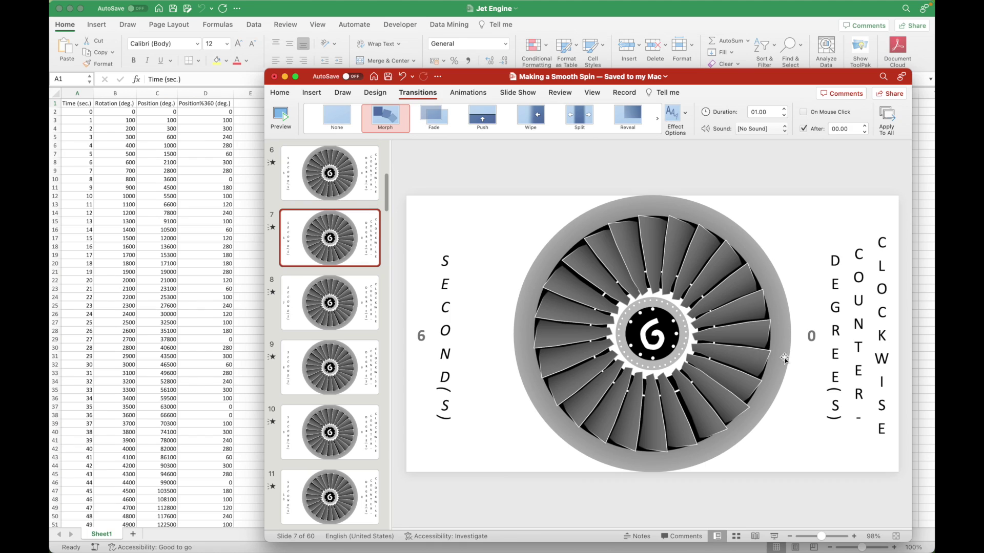
left_click(809, 319)
left_click(347, 308)
left_click(347, 264)
left_click(814, 324)
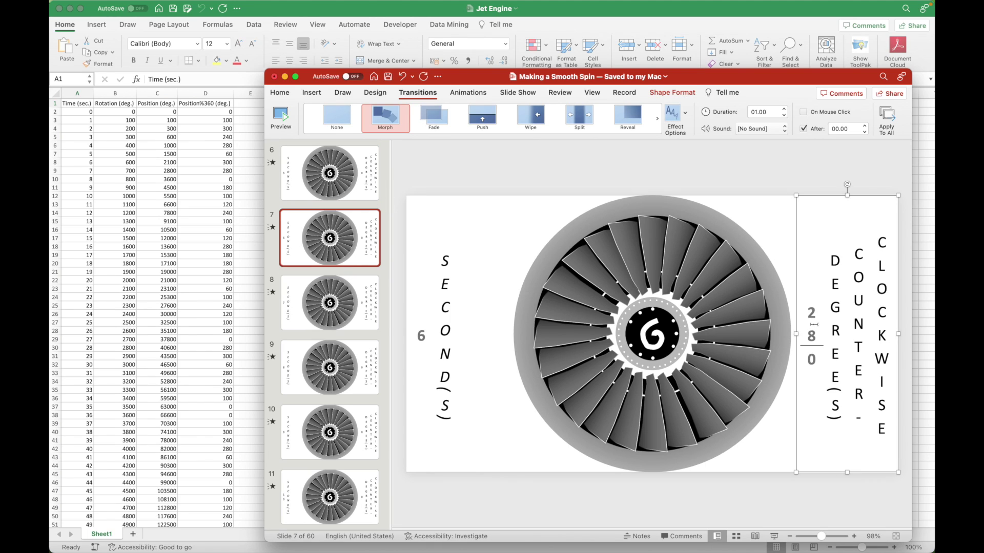
Step: Set the degrees label on slide 6 to 60 and recheck the labels on slides 5 through 7
left_click(347, 179)
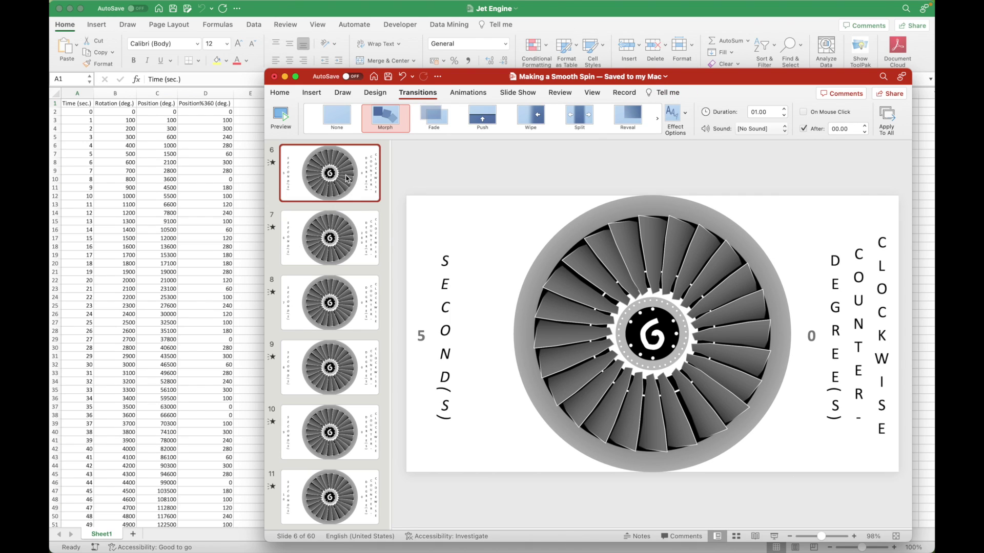
left_click(808, 323)
scroll(332, 167, "up", 2)
left_click(337, 197)
left_click(342, 272)
left_click(353, 338)
left_click(798, 338)
Step: Set the degrees label to 280 on slide 8 and 180 on slide 10, leaving slide 9 at 0
left_click(350, 401)
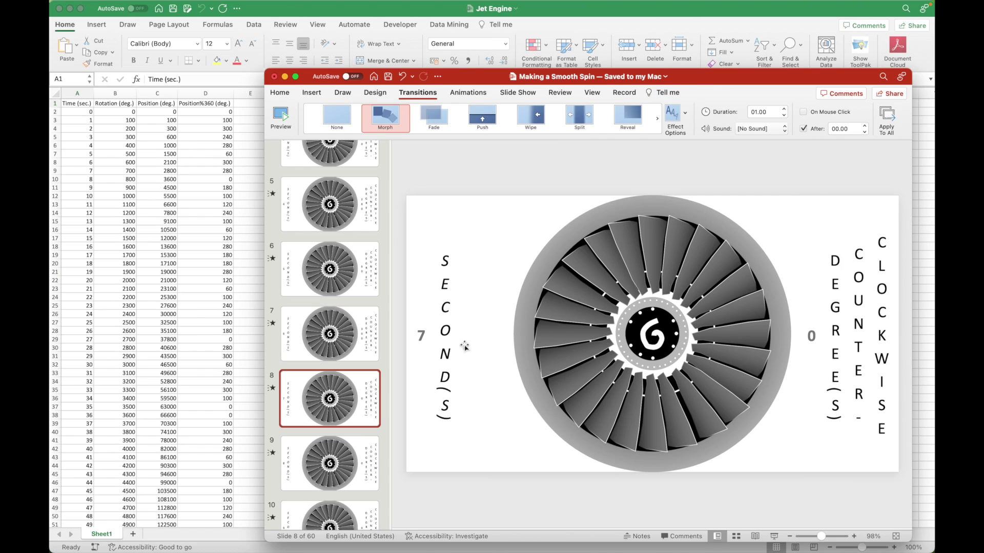
left_click(342, 475)
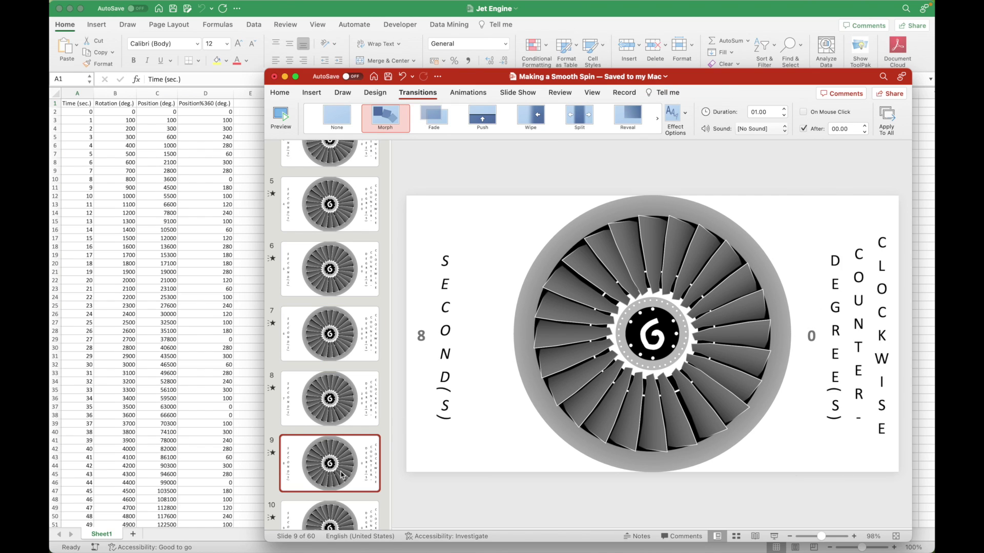
left_click(347, 526)
left_click(810, 331)
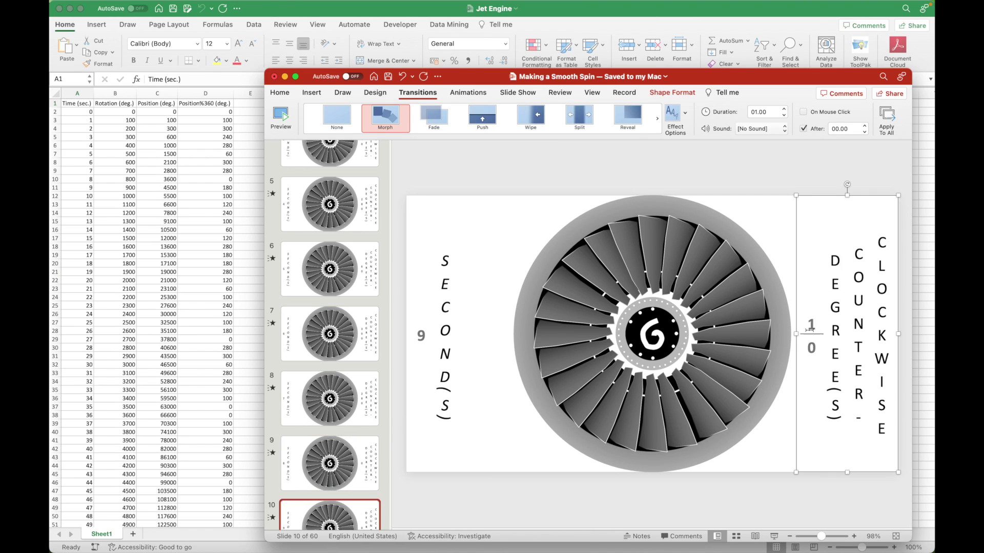
Step: Go through slides 2 to 9 one by one and check each degrees label against the spreadsheet
scroll(360, 164, "up", 5)
left_click(361, 164)
key("Down")
key("Down")
key("Down")
key("Down")
key("Down")
key("Down")
key("Down")
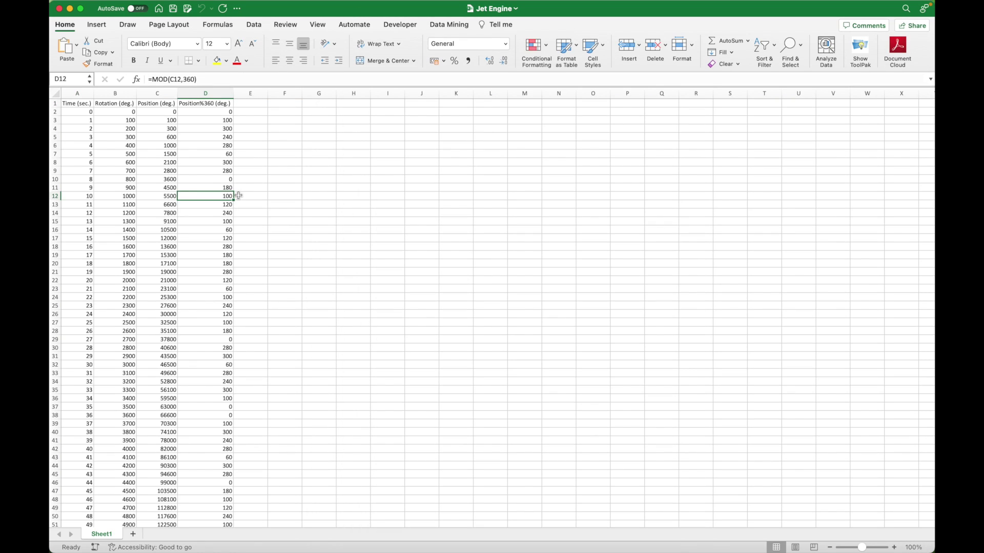
Step: Switch to Excel and select the Position%360 values for seconds 10 through 19, cells D12 to D21
key("shift+Down")
key("shift+Down")
key("shift+Down")
key("shift+Down")
key("shift+Down")
key("shift+Down")
key("shift+Down")
key("shift+Down")
key("shift+Down")
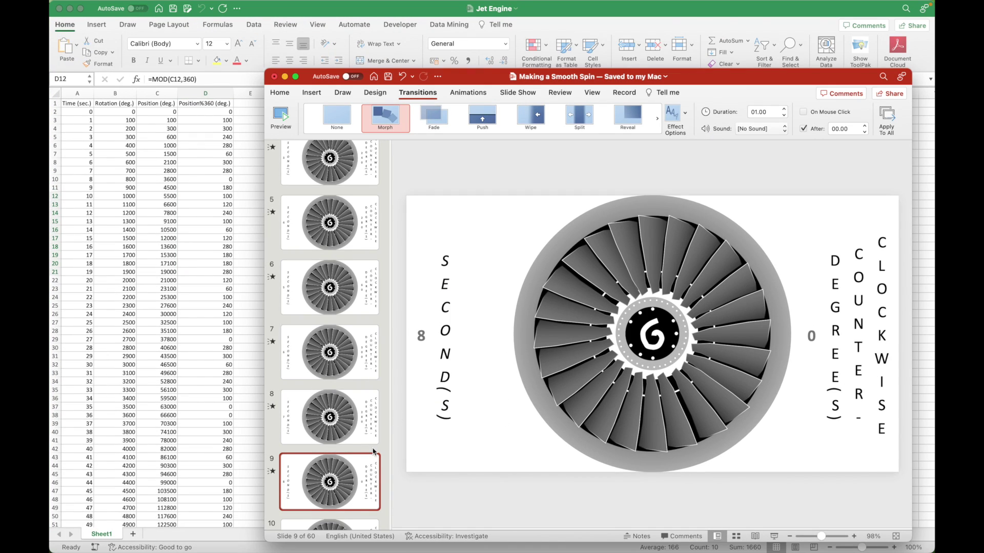
Step: Return to PowerPoint and set the degrees label to 100 on slide 11 and 120 on slide 12
scroll(372, 452, "down", 10)
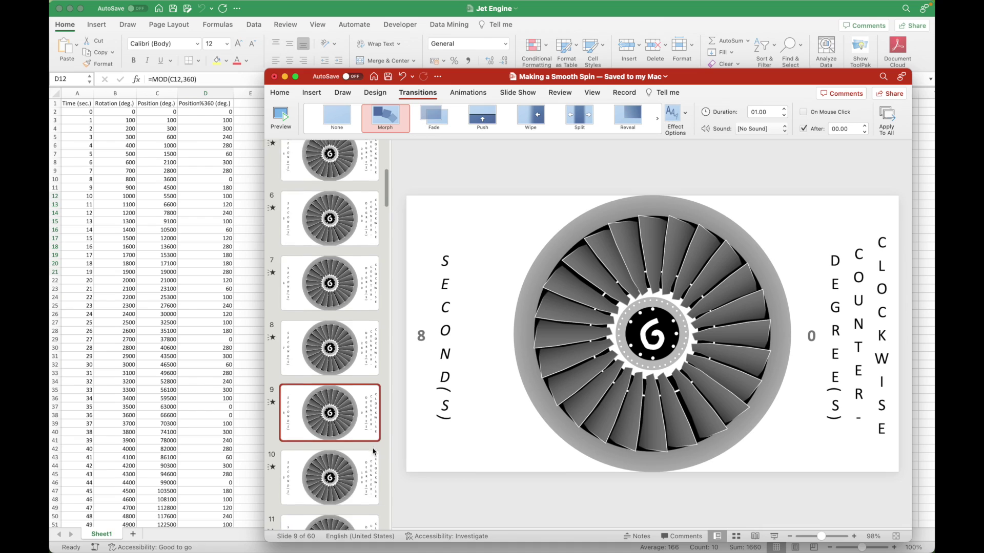
left_click(335, 188)
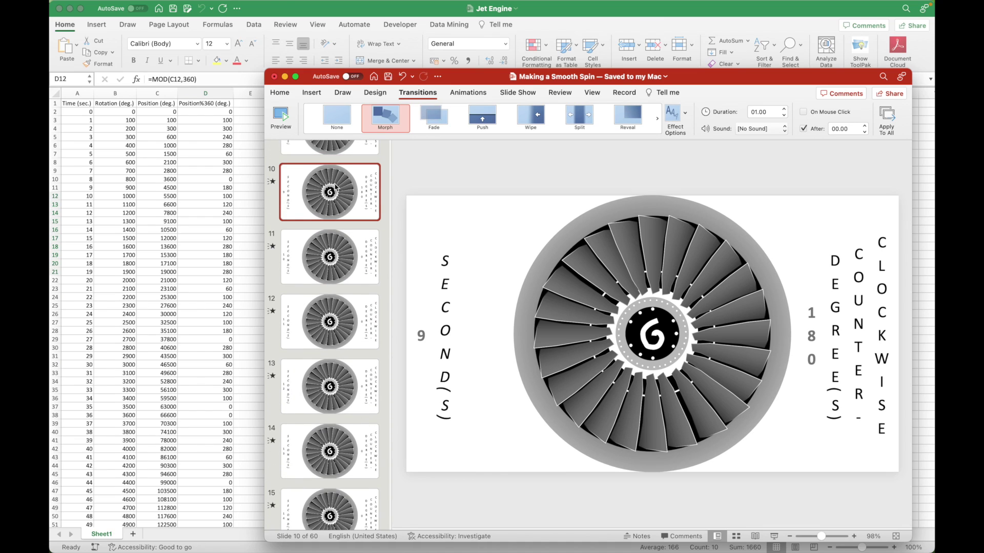
left_click(815, 307)
left_click(369, 268)
left_click(811, 320)
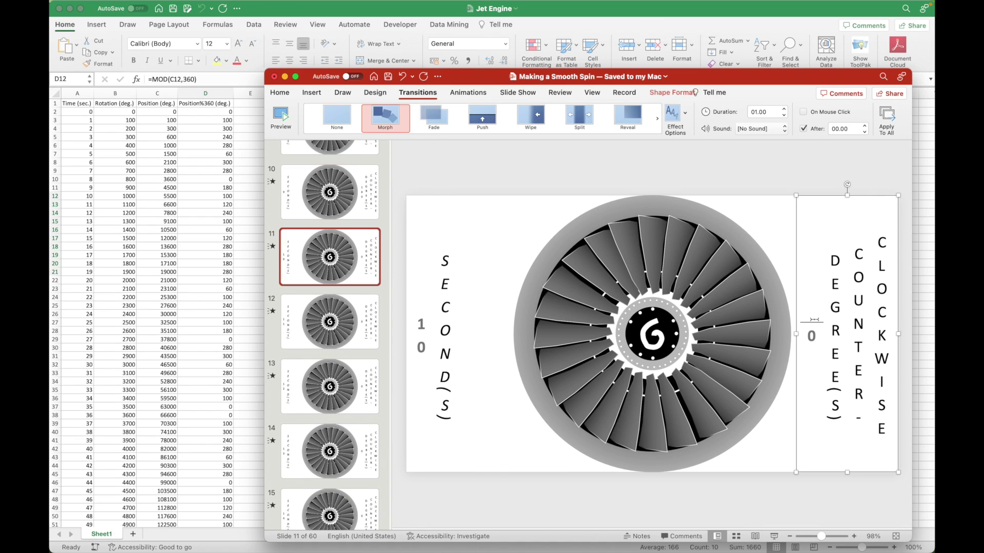
left_click(330, 320)
left_click(811, 321)
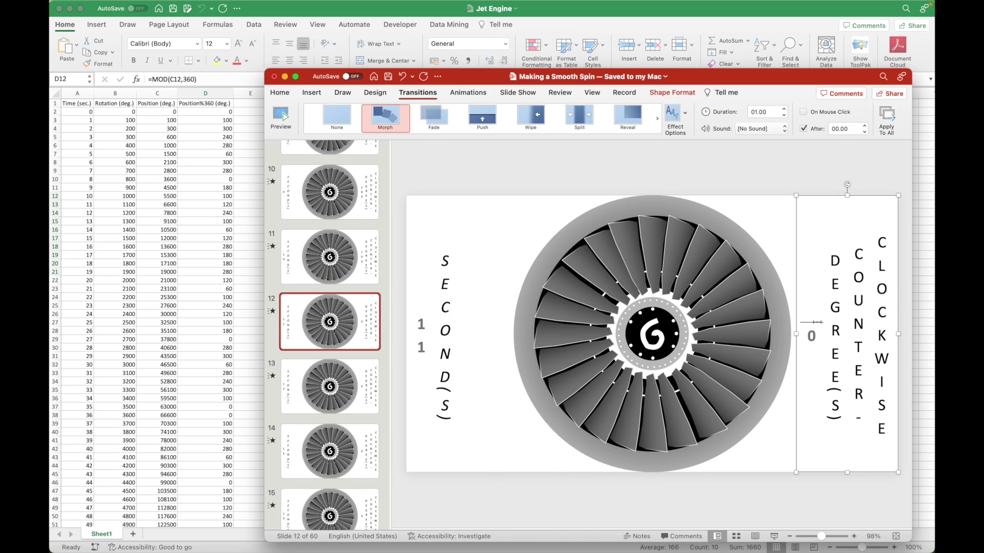
Step: Set the degrees label to 240 on slide 13 and 100 on slide 14
left_click(334, 388)
left_click(811, 328)
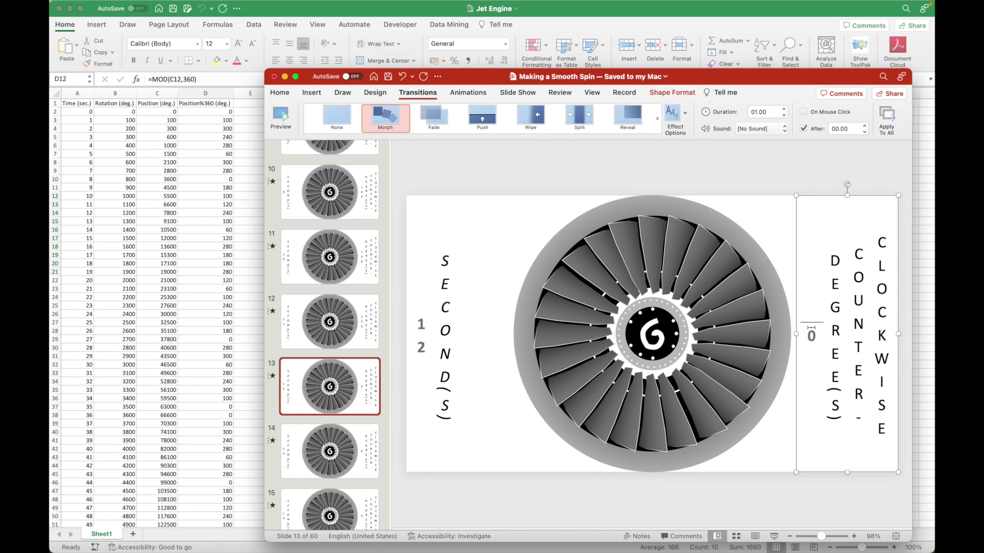
left_click(332, 451)
left_click(811, 322)
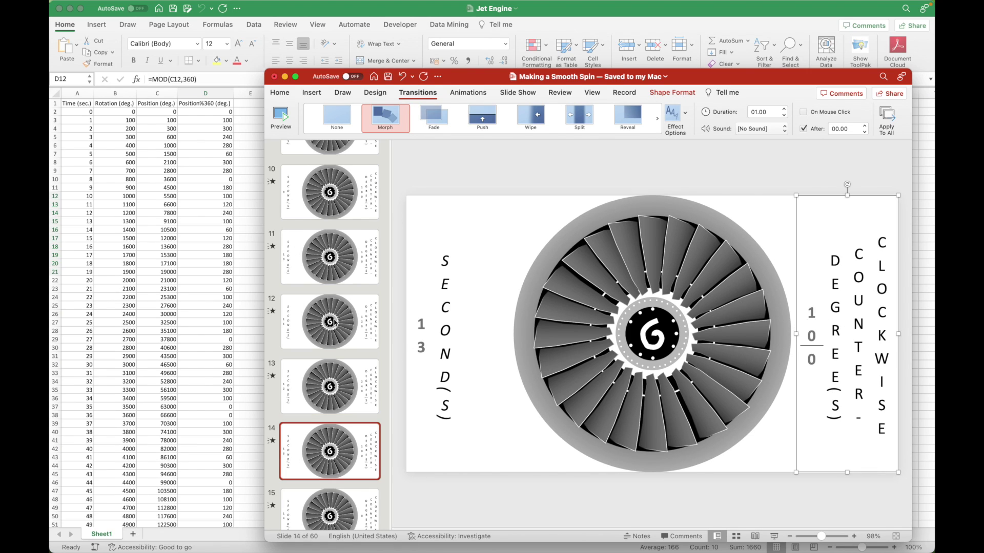
Step: Set the degrees labels on slides 15, 16 and 17 to 60, 120 and 280
scroll(331, 322, "down", 5)
left_click(331, 204)
left_click(809, 318)
left_click(342, 303)
left_click(811, 321)
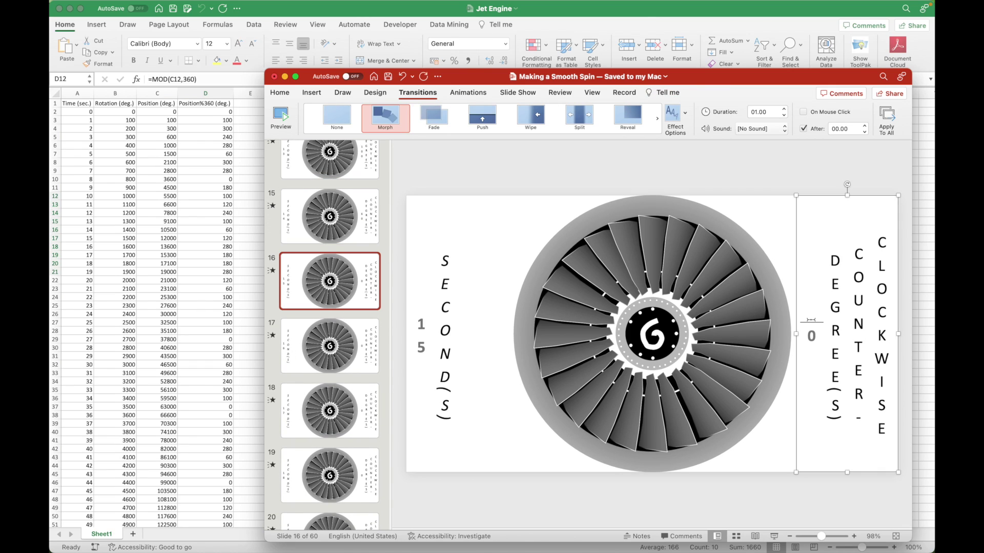
left_click(329, 346)
left_click(811, 322)
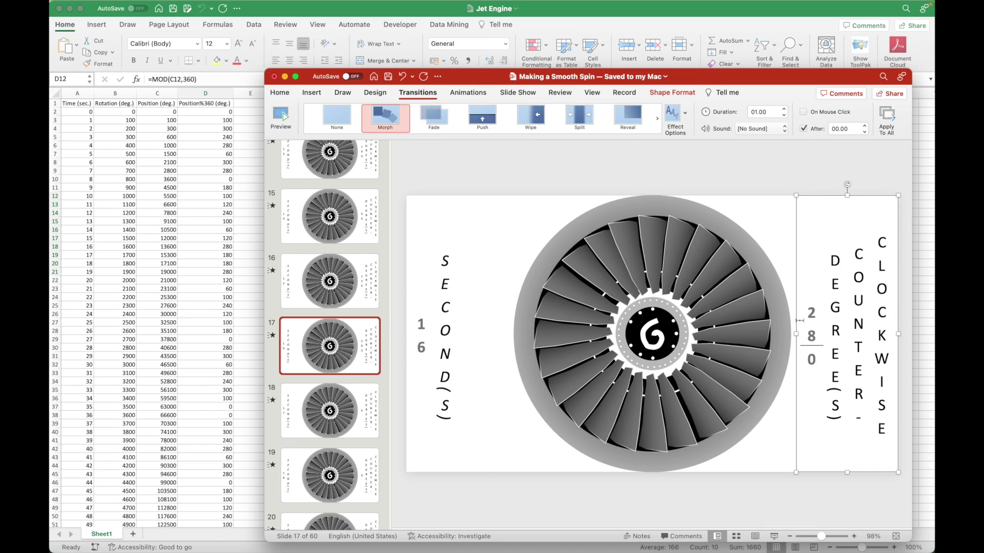
Step: Set the degrees labels on slides 18 and 19 to 180 and on slide 20 to 280
left_click(355, 411)
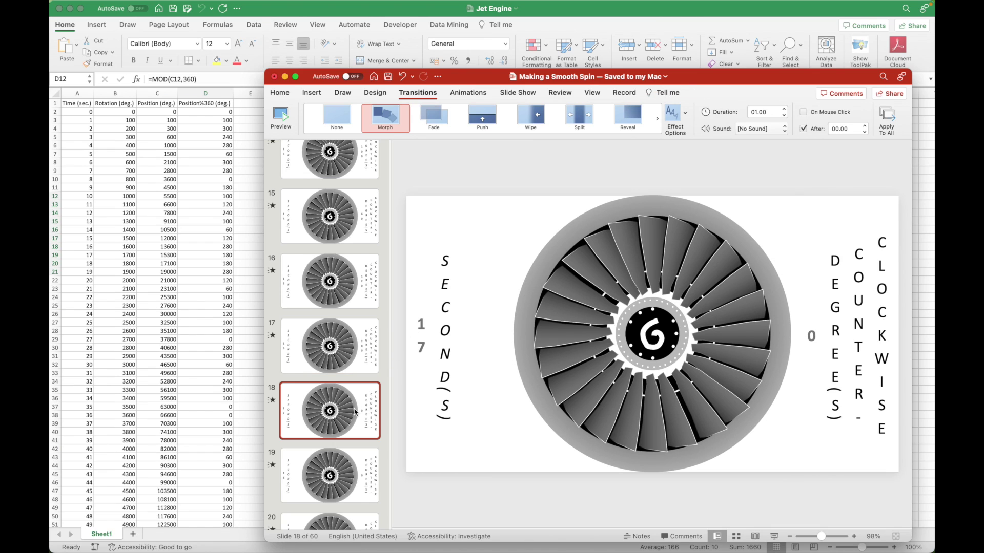
left_click(807, 321)
type("18")
left_click(298, 482)
left_click(811, 323)
scroll(385, 448, "down", 3)
left_click(371, 380)
left_click(812, 322)
Step: Switch to Excel and fill the rows for seconds 0–9, 20–29 and 40–49 with yellow across columns A to D
left_click(515, 175)
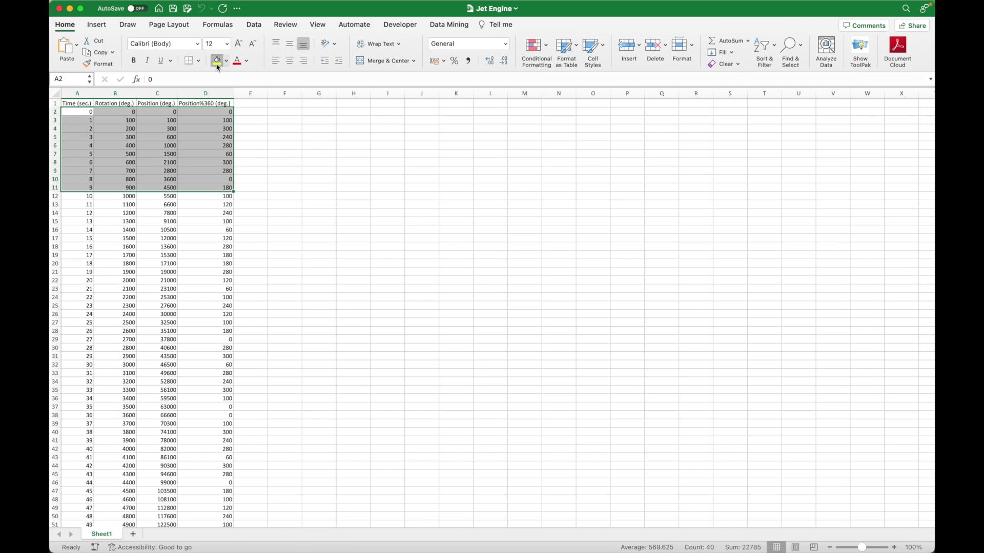
left_click(216, 60)
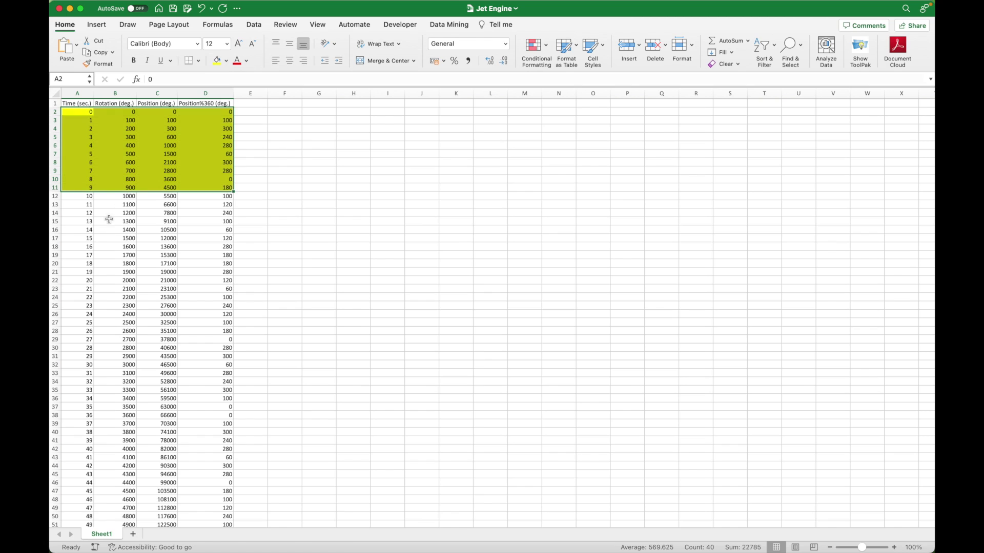
left_click_drag(88, 281, 205, 356)
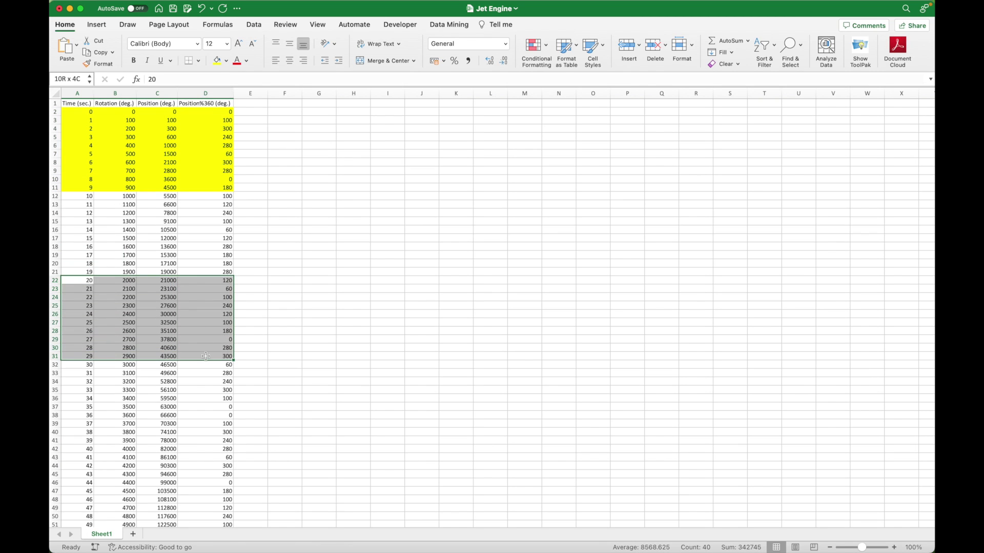
left_click(216, 61)
scroll(128, 256, "down", 10)
left_click_drag(88, 277, 206, 353)
left_click(216, 61)
Step: Apply cell borders to the whole table from A1 to D61
left_click(225, 438)
key("ctrl+shift+Home")
left_click(199, 60)
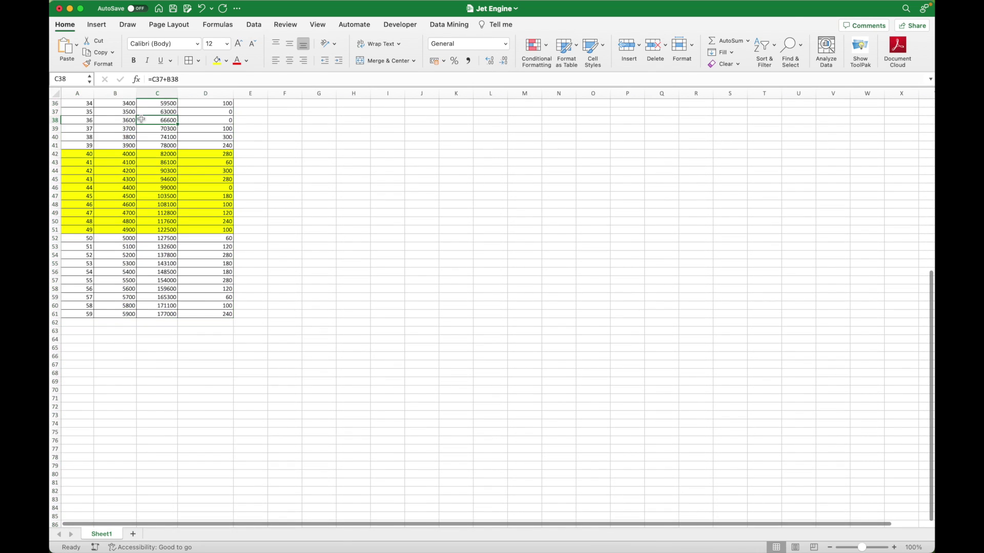
scroll(141, 119, "down", 5)
scroll(141, 119, "up", 15)
scroll(158, 295, "down", 5)
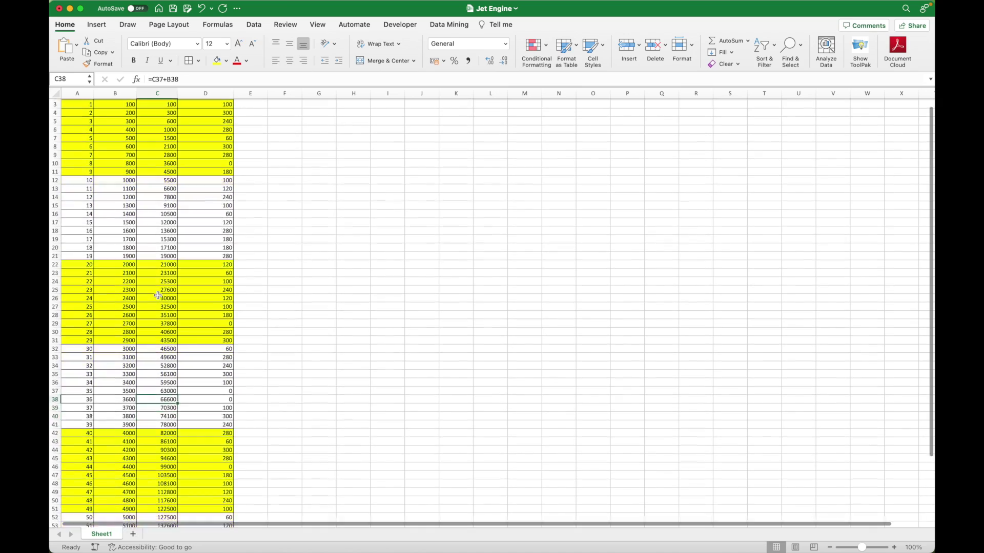
Step: Bring the spreadsheet row for second 20 into view, switch to PowerPoint and set slide 21's degrees label to 120
left_click(215, 103)
key("ctrl+Up")
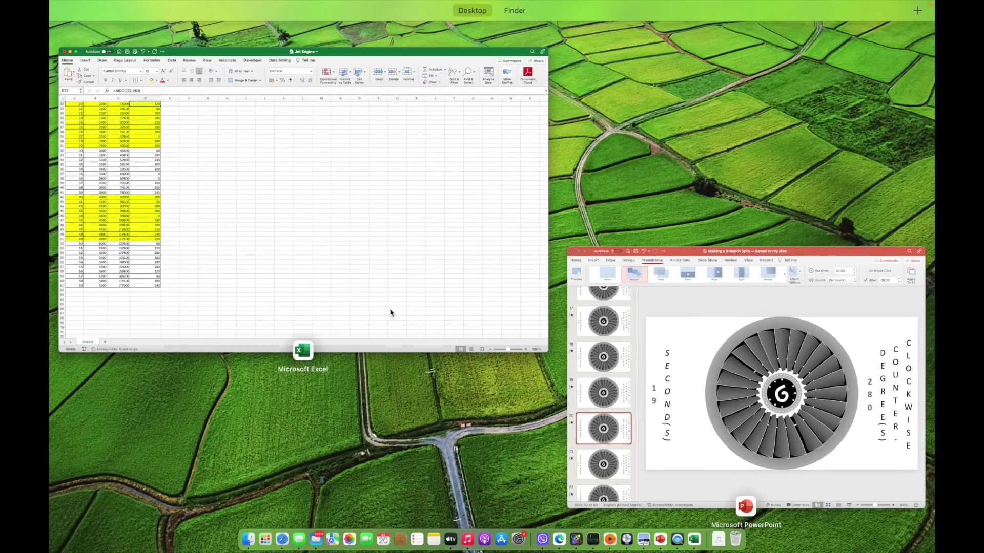
left_click(668, 470)
scroll(352, 431, "down", 5)
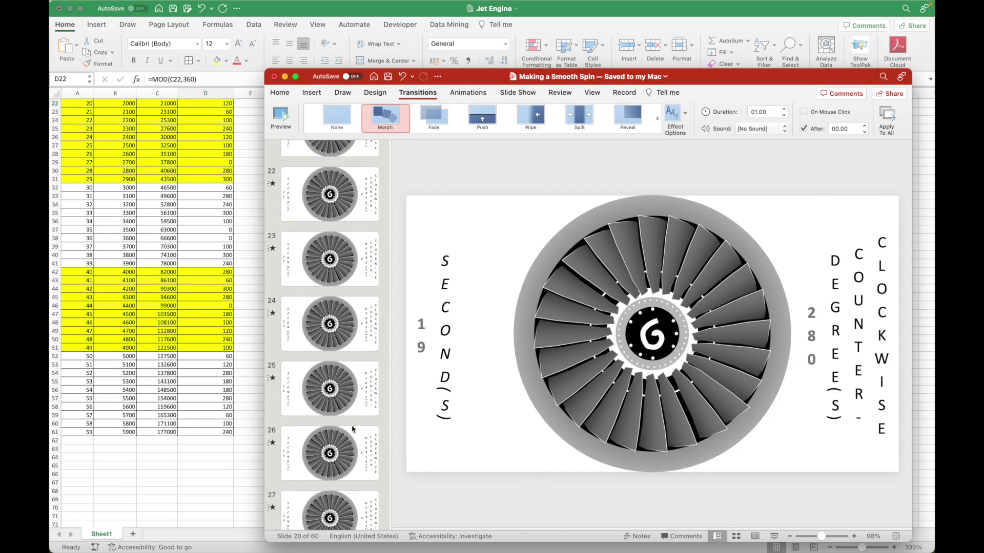
left_click(812, 331)
type("12")
Step: Set the degrees label to 60 on slide 22 and 100 on slide 23
left_click(347, 215)
left_click(811, 325)
left_click(328, 262)
left_click(811, 324)
type("100")
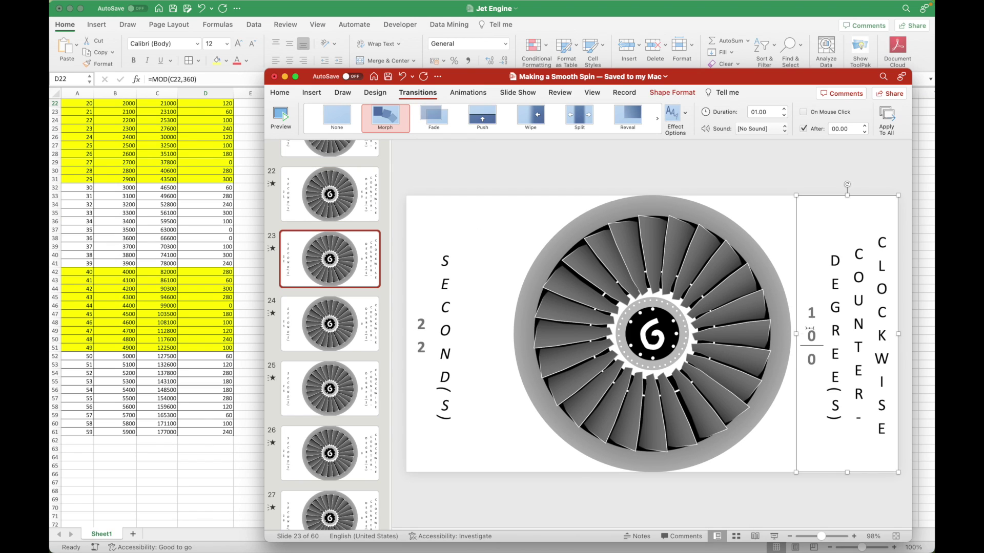
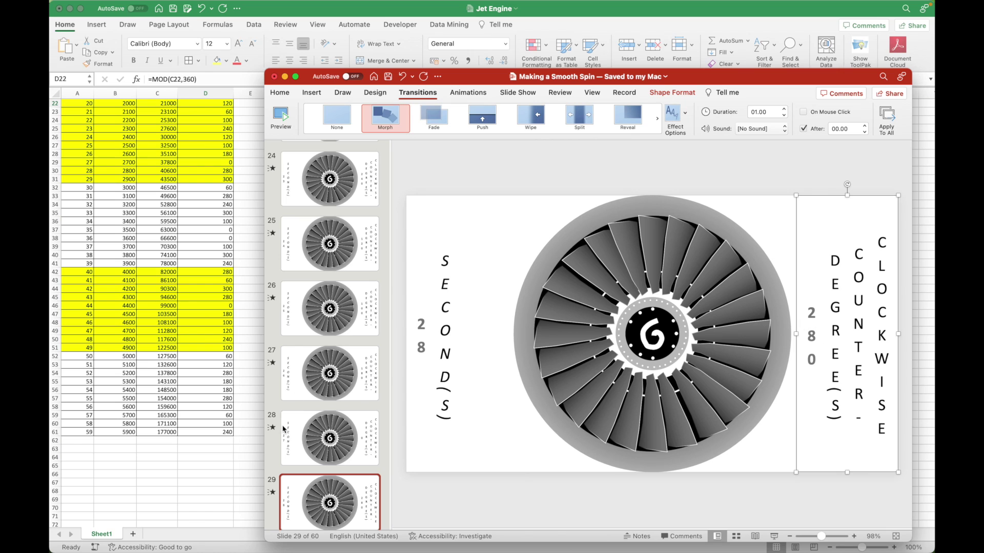
Step: Set the degrees label on slide 30 to 300
left_click(292, 441)
left_click(812, 324)
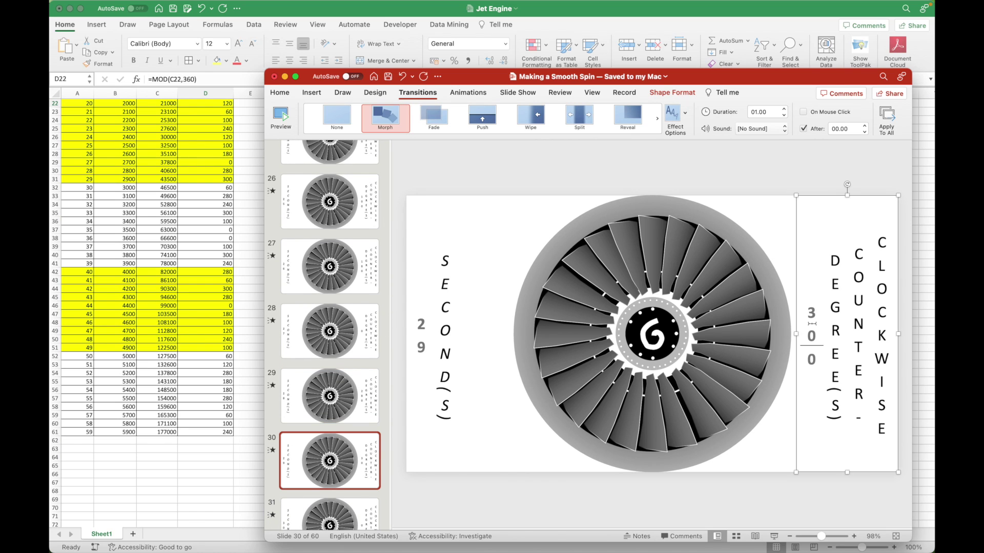
Step: Switch to Excel, bring the rows from second 30 onward to the front and select cell D32
left_click(593, 162)
left_click(284, 13)
scroll(207, 168, "down", 3)
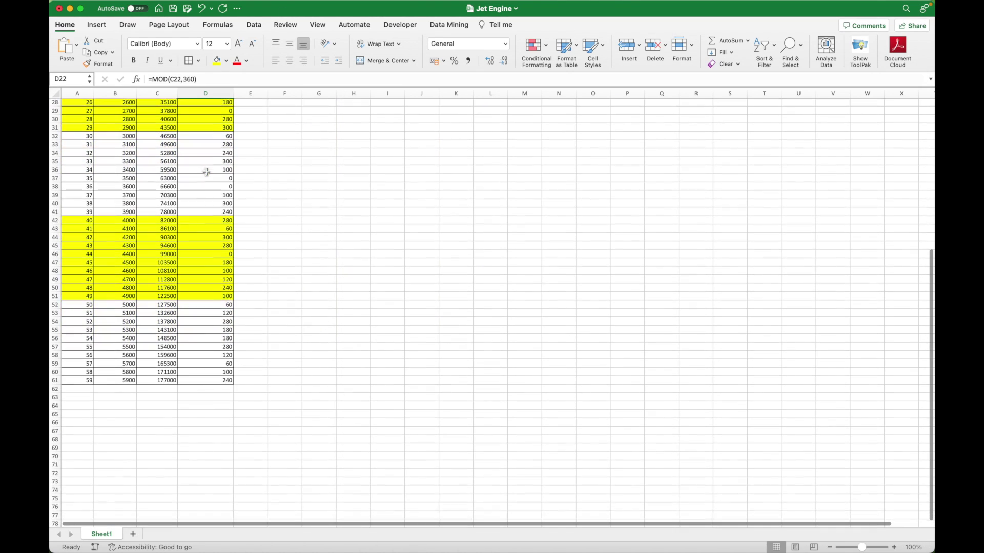
left_click(205, 106)
key("ctrl+Up")
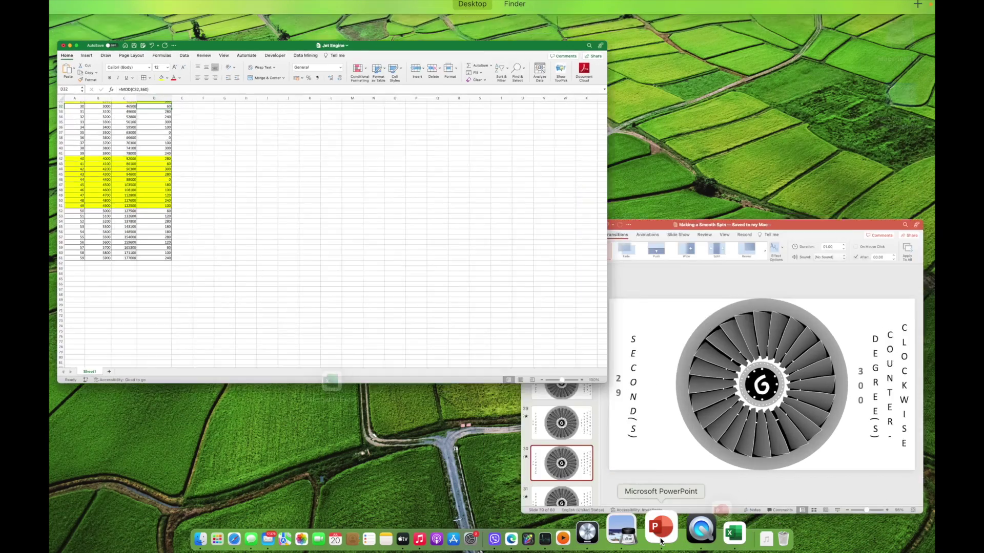
Step: Switch to PowerPoint and set slide 31's degrees label to 60
left_click(577, 386)
scroll(365, 362, "down", 6)
left_click(336, 242)
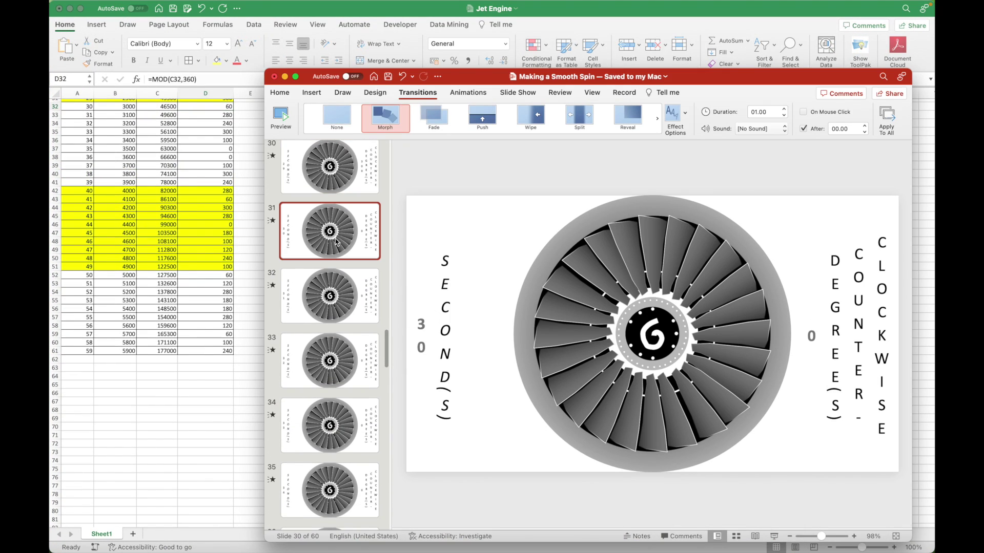
left_click(813, 331)
type("6")
Step: Set the degrees label to 280 on slide 32, 240 on slide 33 and 300 on slide 34
left_click(330, 295)
left_click(810, 318)
scroll(811, 320, "down", 1)
left_click(811, 320)
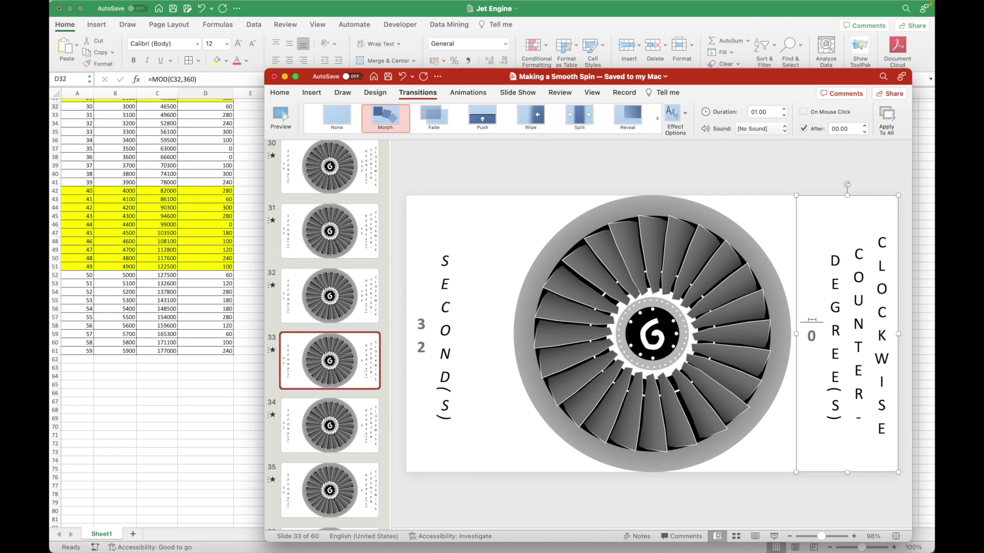
scroll(809, 322, "down", 1)
left_click(808, 322)
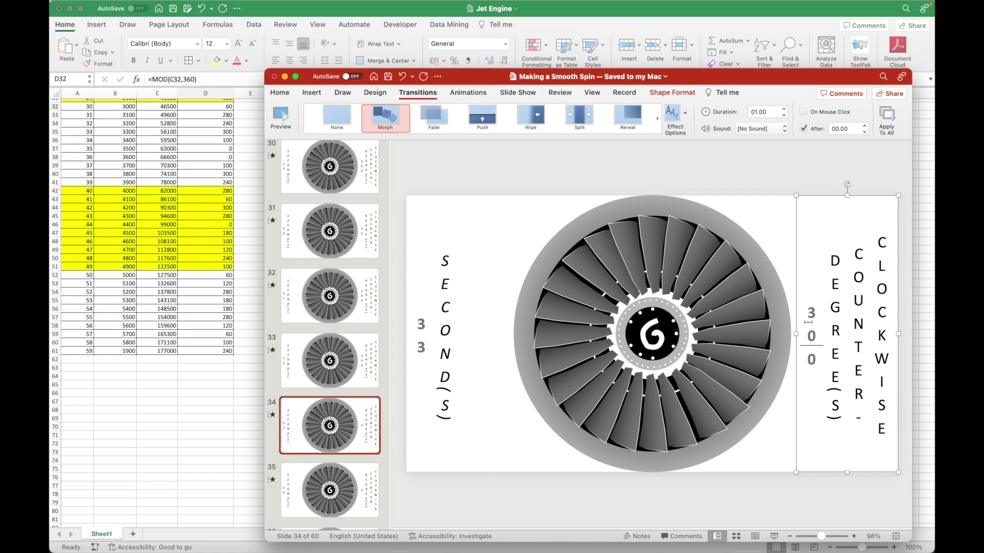
Step: Set slide 35's degrees label to 100 and advance to slide 37
left_click(352, 484)
left_click(812, 318)
scroll(353, 406, "down", 3)
left_click(354, 410)
left_click(353, 480)
Step: Set the degrees label to 100 on slide 40 and on slide 38, and return to slide 37
left_click(357, 525)
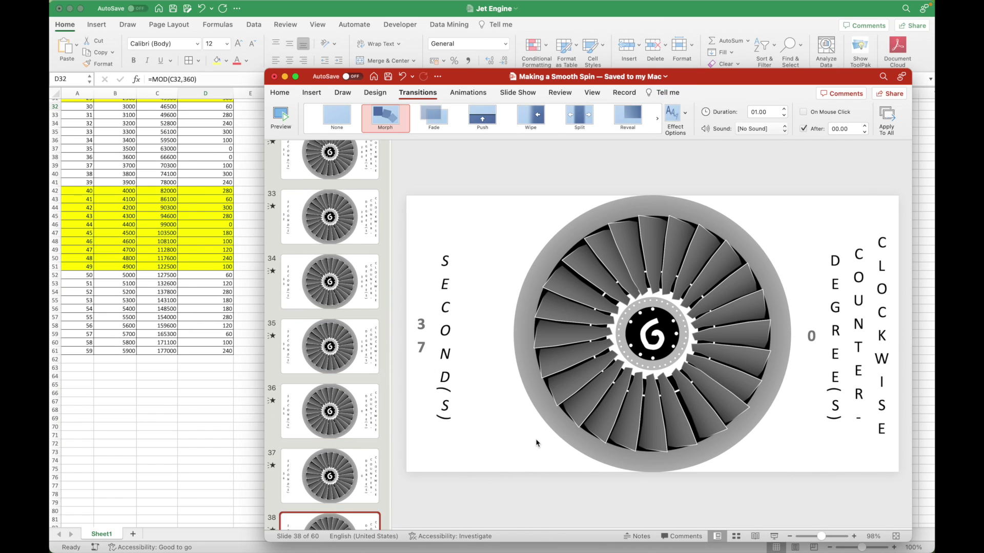
scroll(536, 442, "down", 2)
left_click(812, 321)
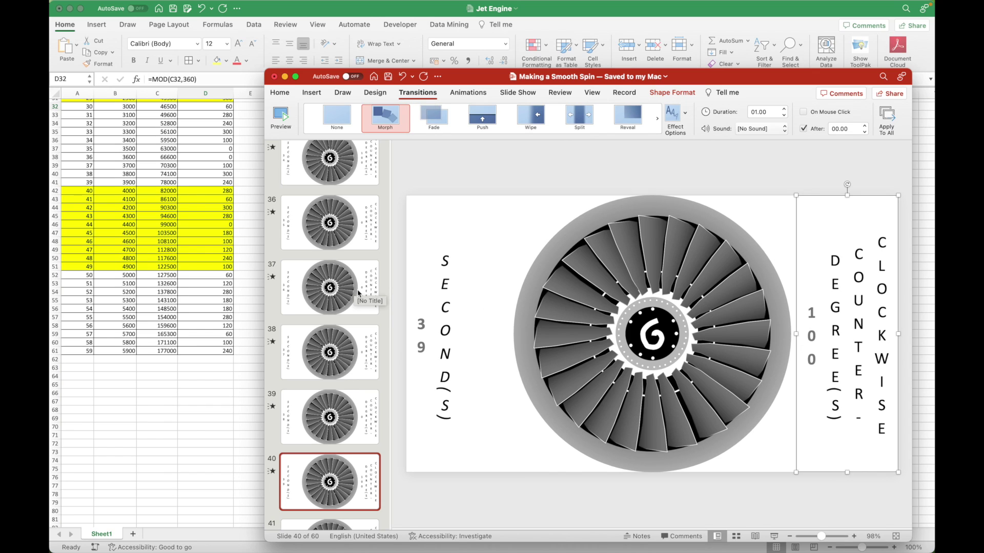
left_click(348, 409)
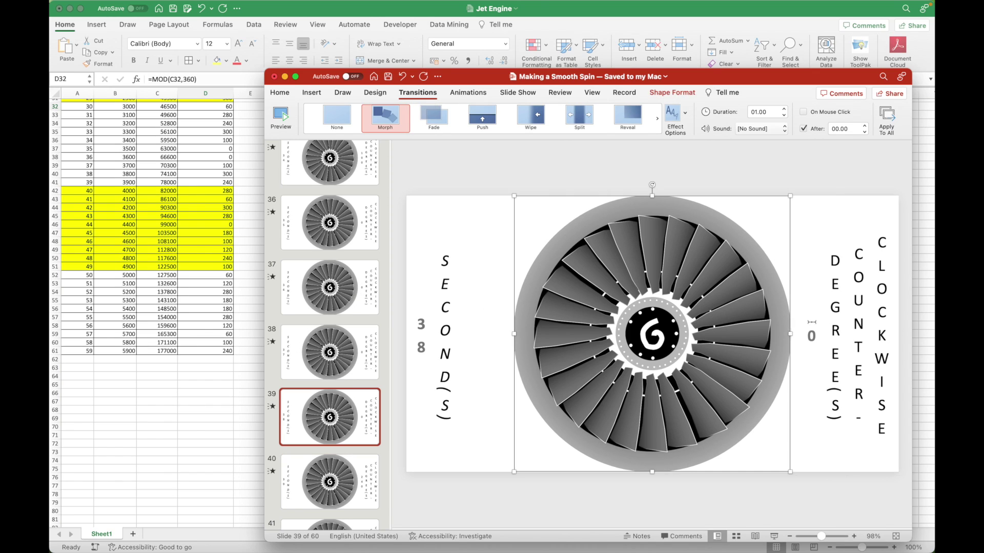
left_click(334, 363)
left_click(808, 324)
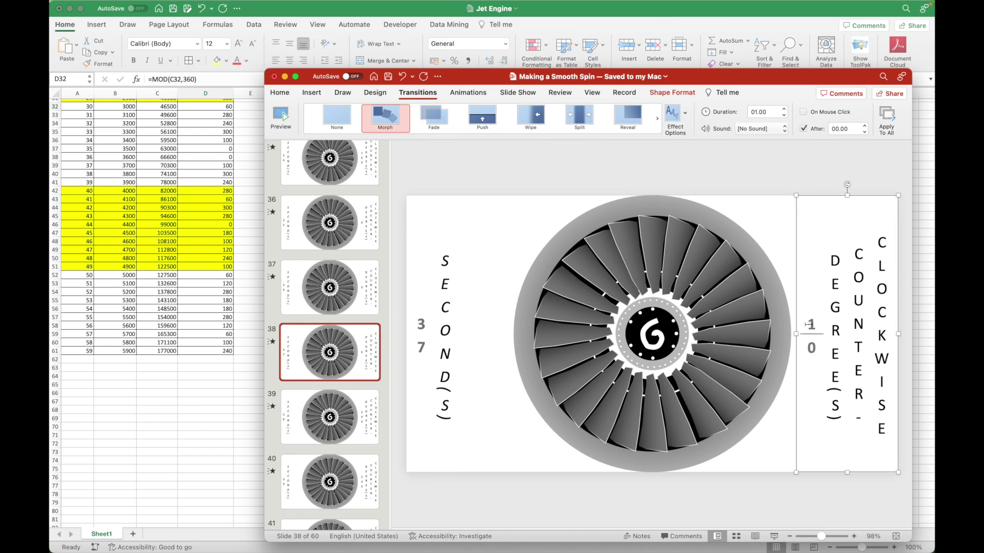
left_click(348, 281)
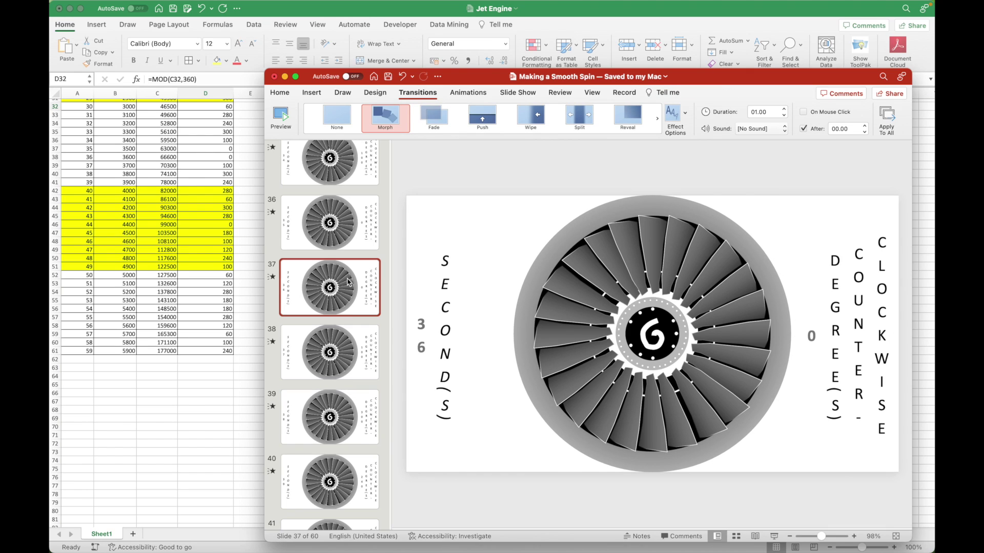
Step: Advance to slide 41, switch to Excel and bring the rows from second 40 onward into view with cell D42 selected
key("Down")
key("Down")
key("Down")
key("Down")
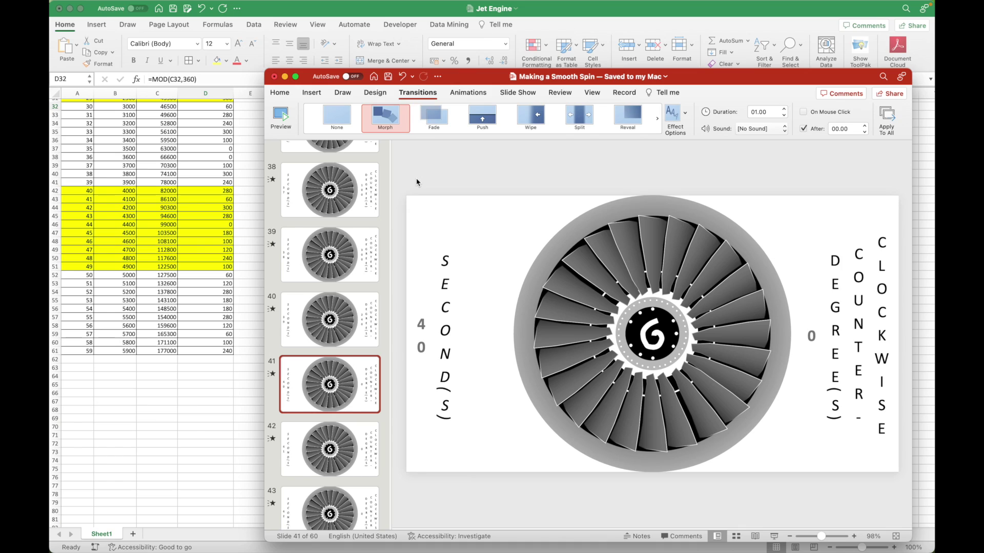
left_click(561, 24)
scroll(275, 154, "down", 4)
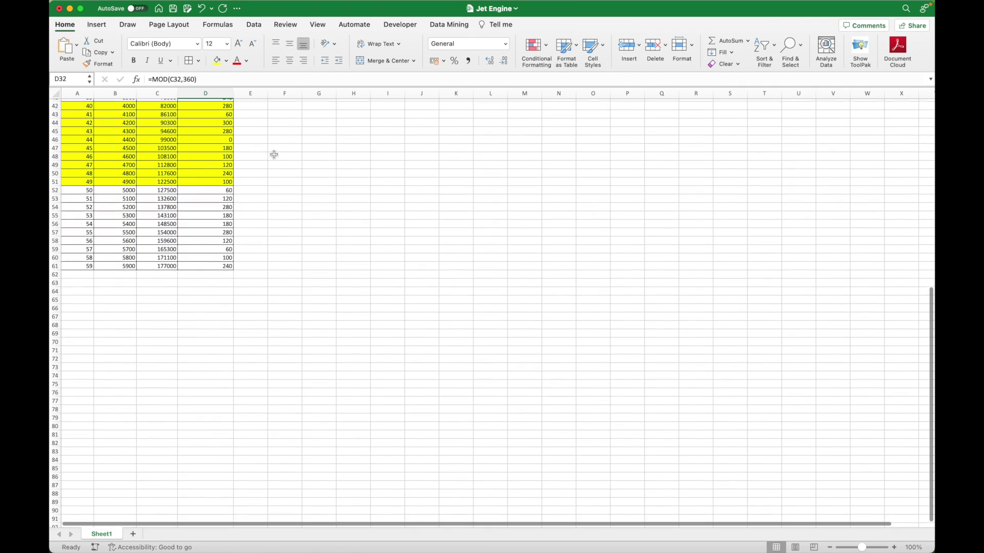
Step: Switch to PowerPoint and set slide 41's degrees label to 280
key("ctrl+Up")
left_click(597, 471)
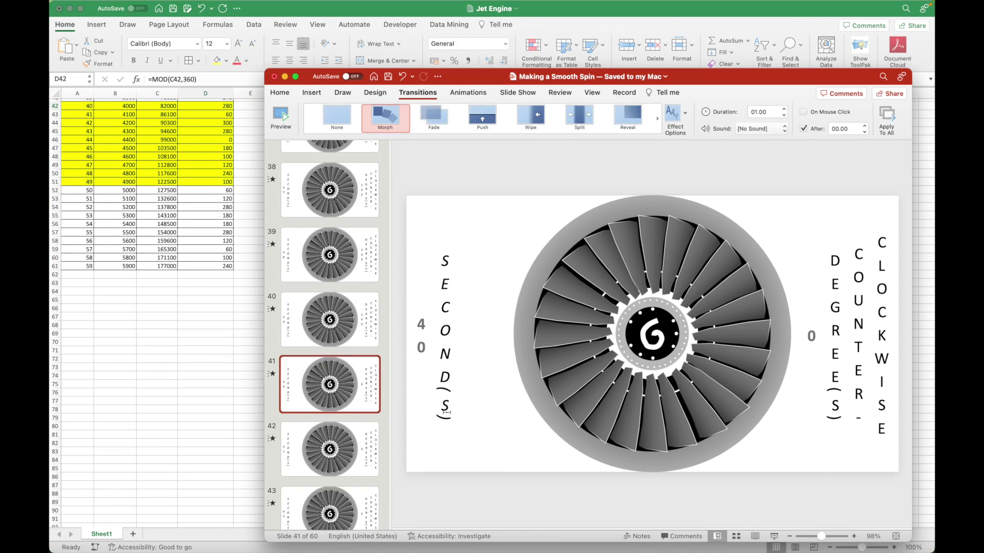
scroll(319, 393, "down", 2)
scroll(319, 392, "down", 2)
left_click(812, 321)
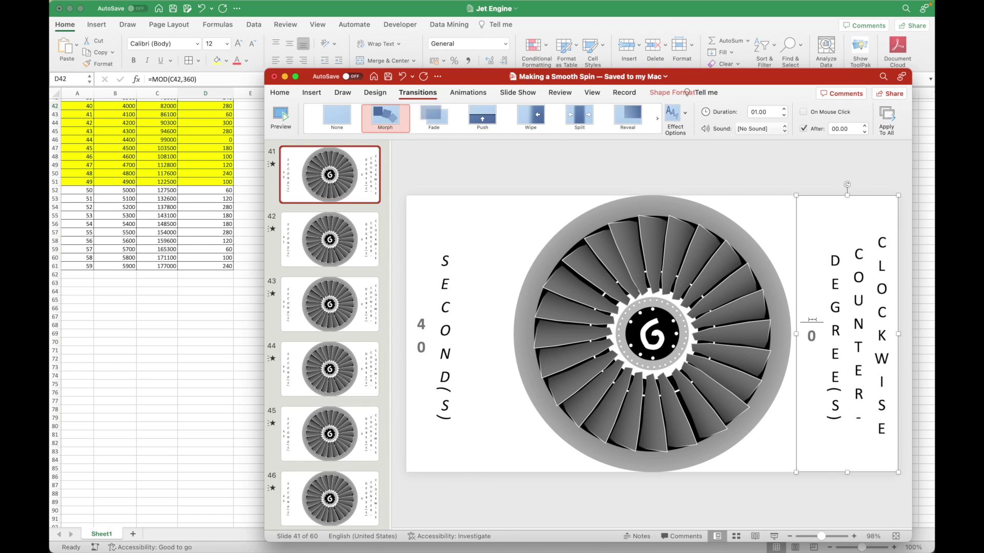
Step: Set the degrees label to 60 on slide 42, 300 on slide 43 and 280 on slide 44
key("Page_Down")
key("Page_Down")
left_click(807, 323)
key("Page_Down")
left_click(812, 319)
Step: Advance past slide 45 and set slide 46's degrees label to 180
scroll(308, 420, "down", 4)
key("Page_Down")
key("Page_Down")
left_click(805, 320)
scroll(345, 444, "down", 4)
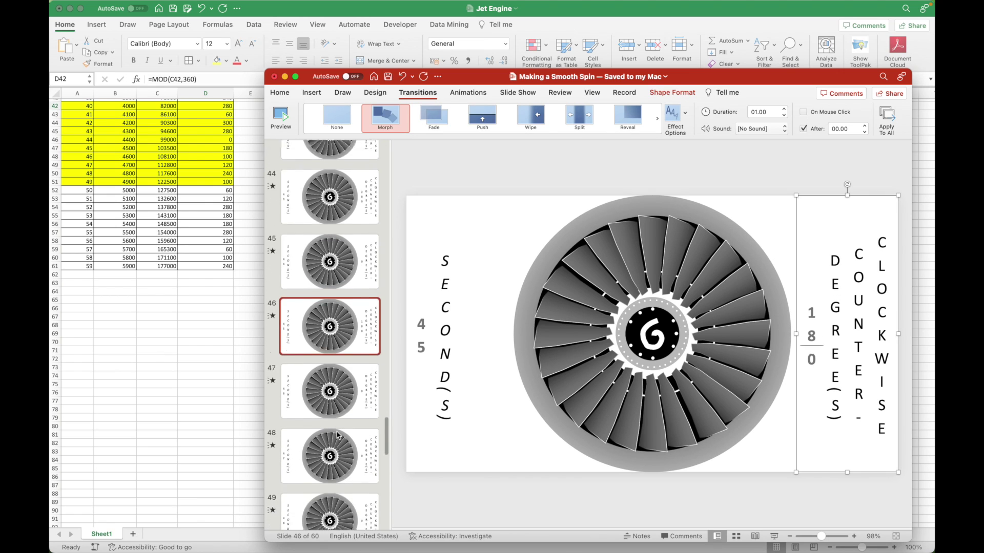
Step: Set the degrees label to 100 on slide 47 and 120 on slide 48
key("Page_Down")
left_click(811, 324)
key("Page_Down")
left_click(809, 322)
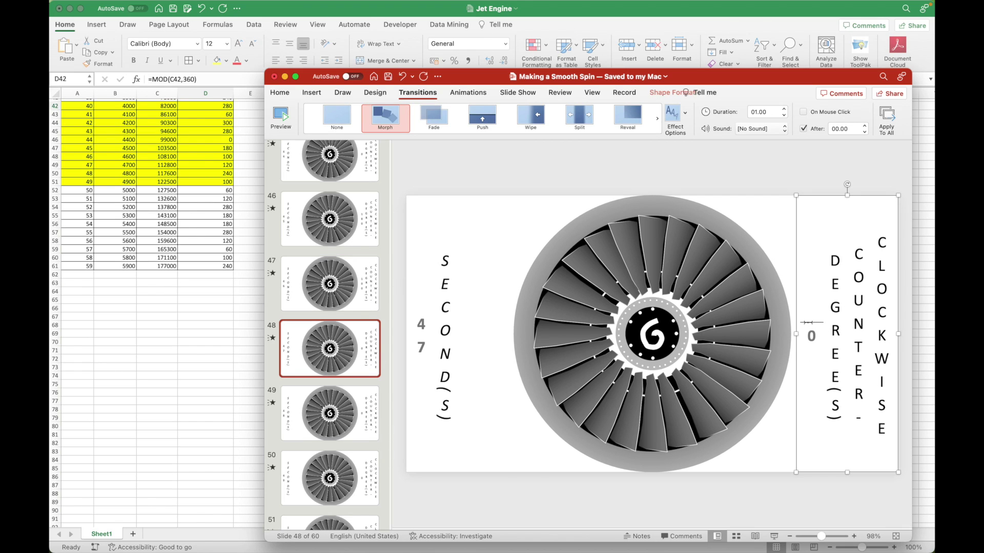
Step: Set the degrees label to 240 on slide 49 and 100 on slide 50
left_click(358, 417)
left_click(807, 324)
type("24")
left_click(347, 477)
left_click(808, 327)
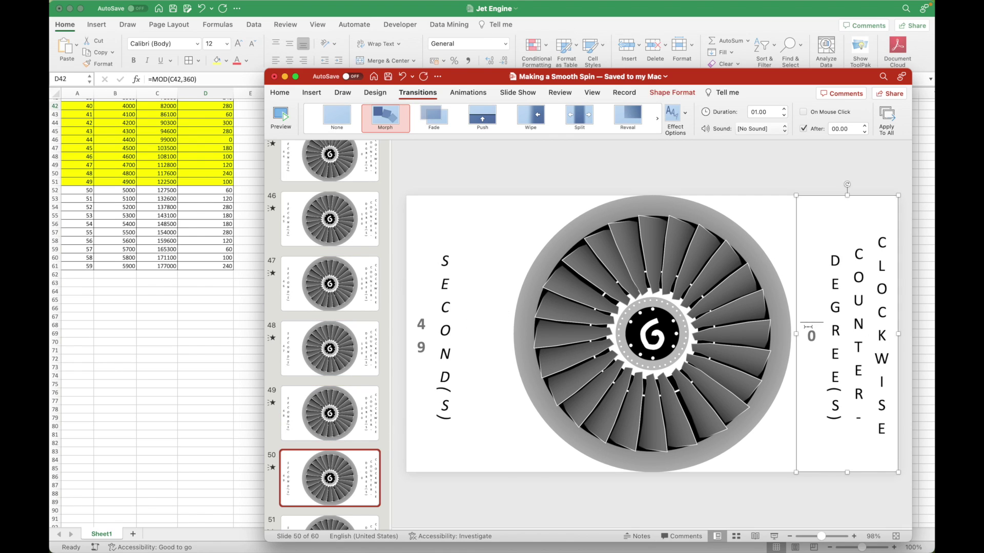
Step: Go to slide 51, switch to Excel and bring the rows from second 50 onward into view with cell D52 selected
scroll(326, 350, "down", 6)
left_click(328, 211)
left_click(541, 21)
scroll(247, 170, "down", 3)
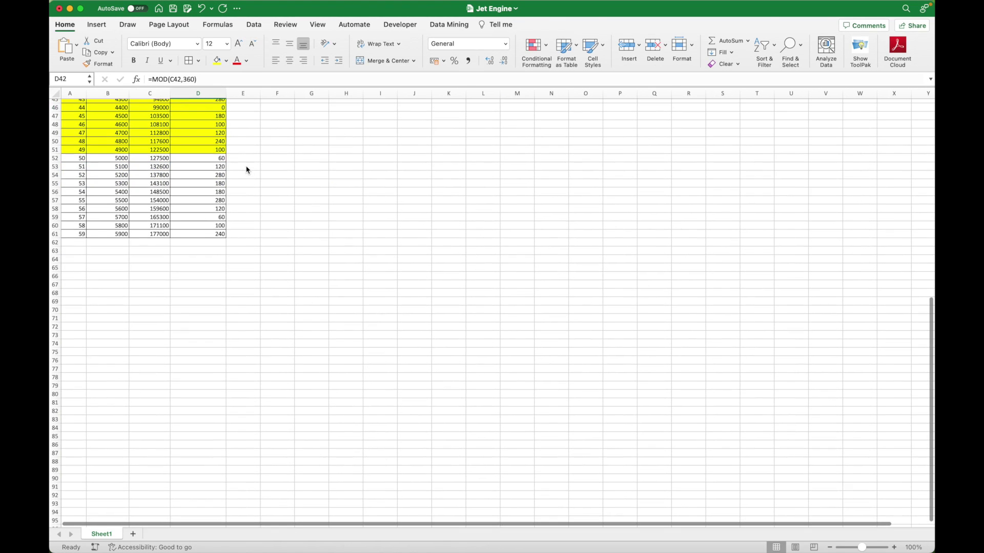
scroll(248, 170, "down", 3)
Step: Switch to PowerPoint and set the degrees label to 60 on slide 51, 120 on slide 52 and 280 on slide 53
key("ctrl+Up")
left_click(619, 352)
left_click(811, 322)
key("Page_Down")
left_click(803, 313)
key("Page_Down")
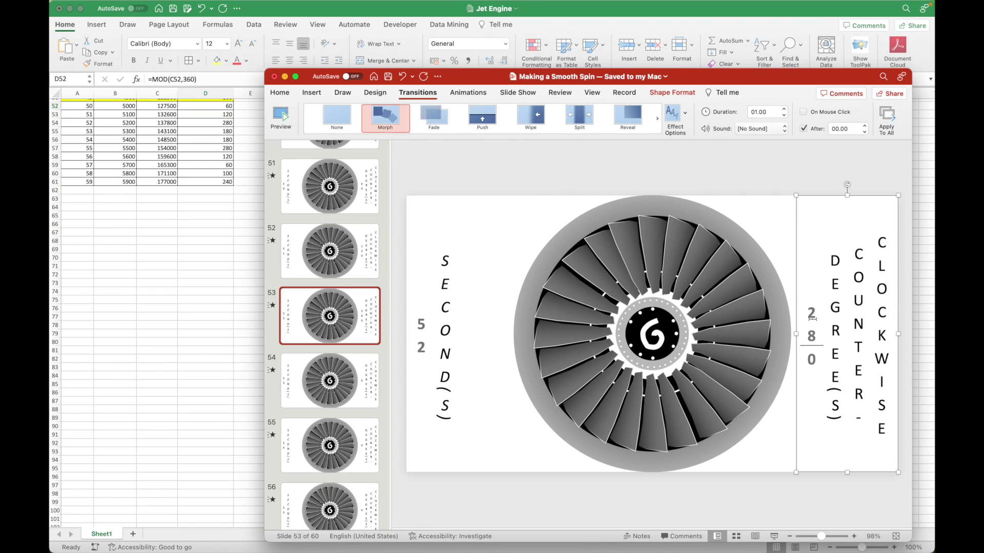
Step: Set the degrees label to 180 on slides 54 and 55
key("Page_Down")
left_click(804, 328)
key("Page_Down")
left_click(803, 324)
Step: Set the degrees label to 280 on slide 56 and 120 on slide 57
scroll(349, 367, "down", 2)
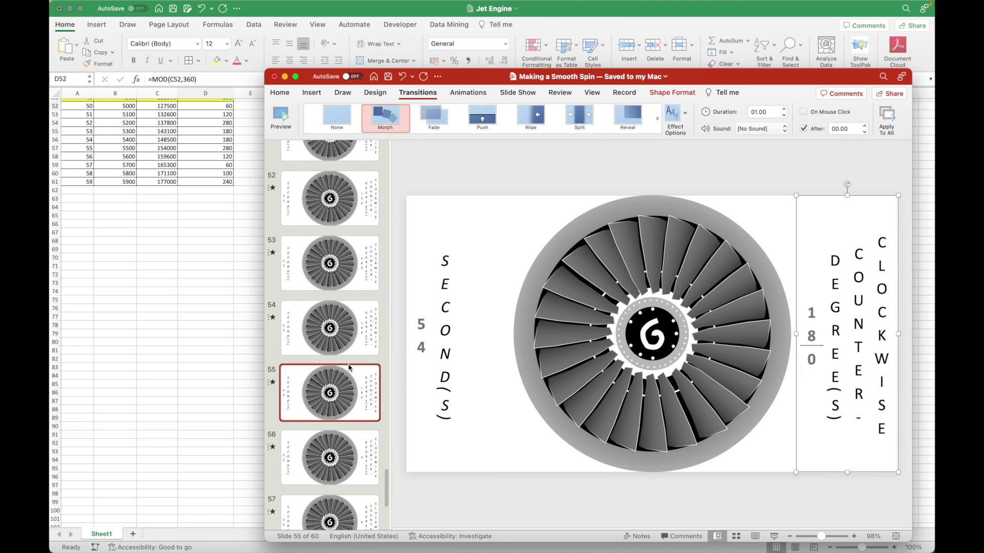
key("Page_Down")
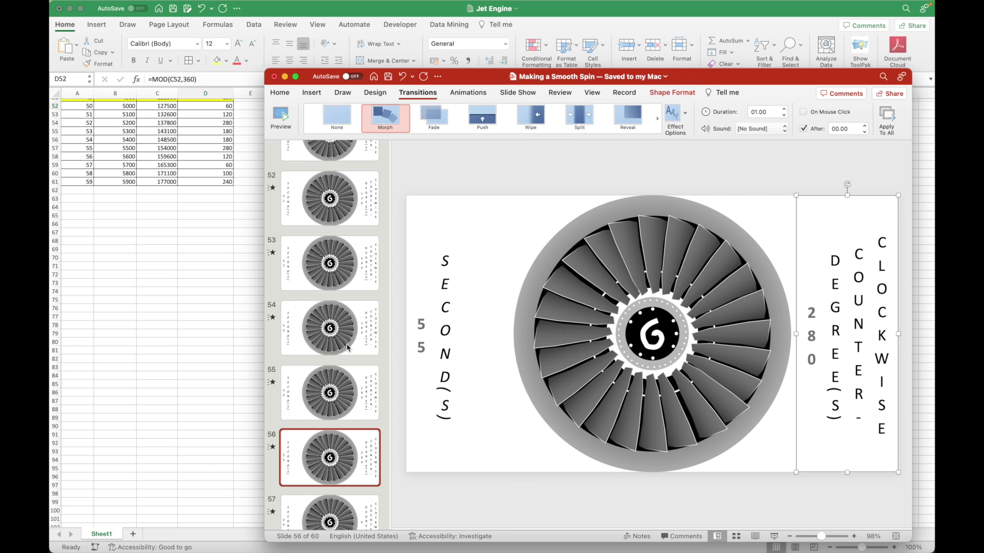
scroll(348, 348, "down", 5)
key("Page_Down")
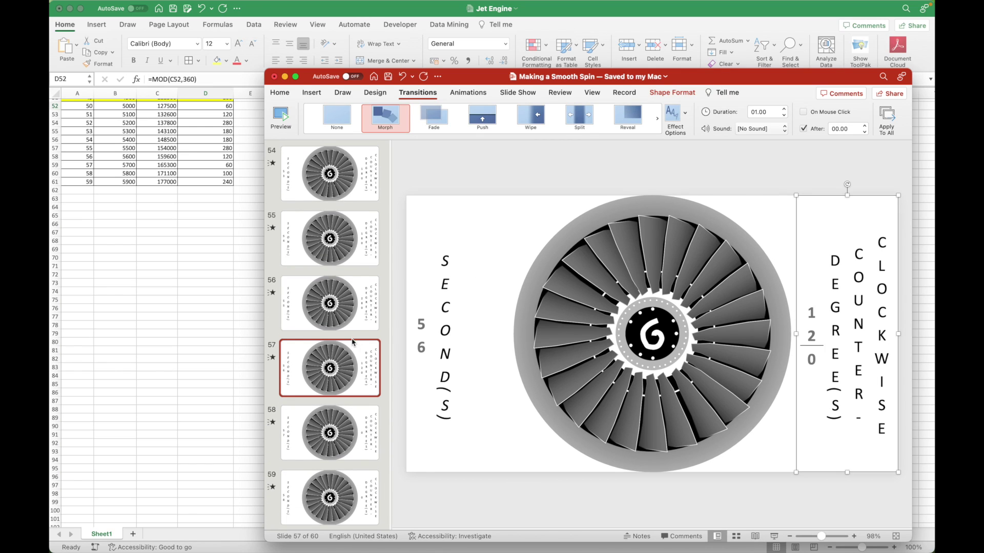
Step: Set the degrees label to 60 on slide 58, 100 on slide 59 and 240 on slide 60
scroll(352, 342, "down", 2)
key("Page_Down")
key("Page_Down")
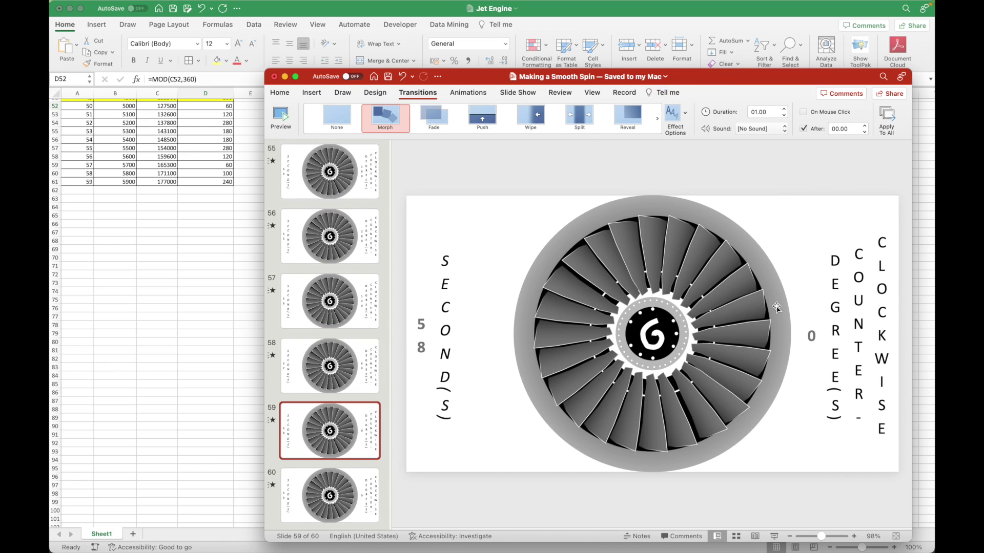
key("Page_Down")
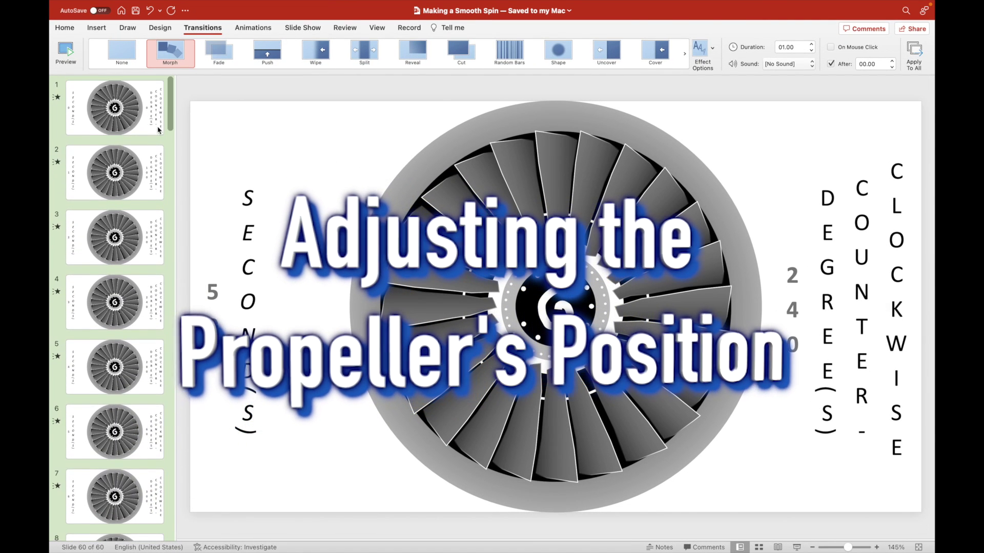
Step: On slide 2, open the propeller's format options and rotate it to the position given by the degrees label
left_click(157, 148)
left_click(587, 165)
right_click(587, 165)
left_click(619, 313)
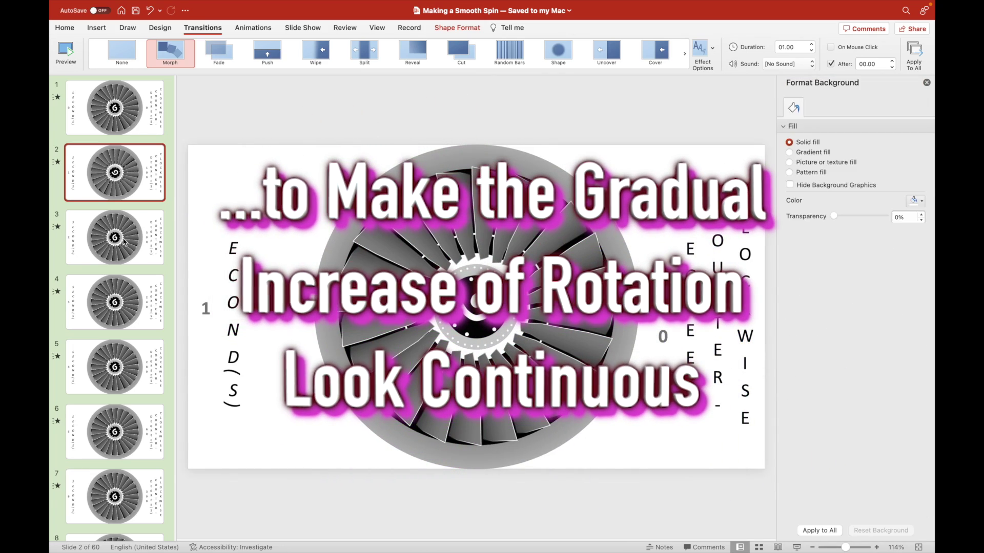
Step: Rotate the propeller on slides 3, 4 and 5 to match each degrees label, and select the propeller on slide 6
left_click(123, 241)
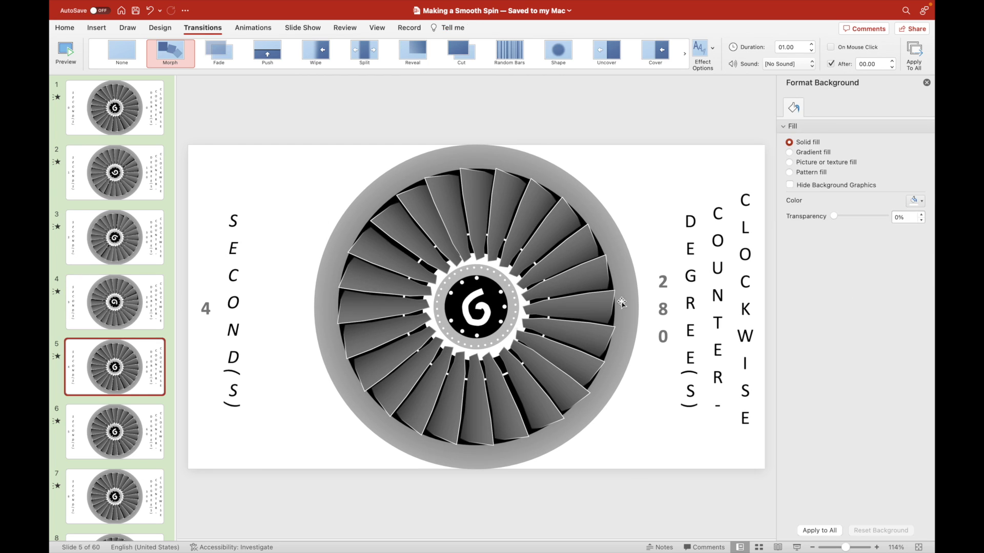
left_click(621, 303)
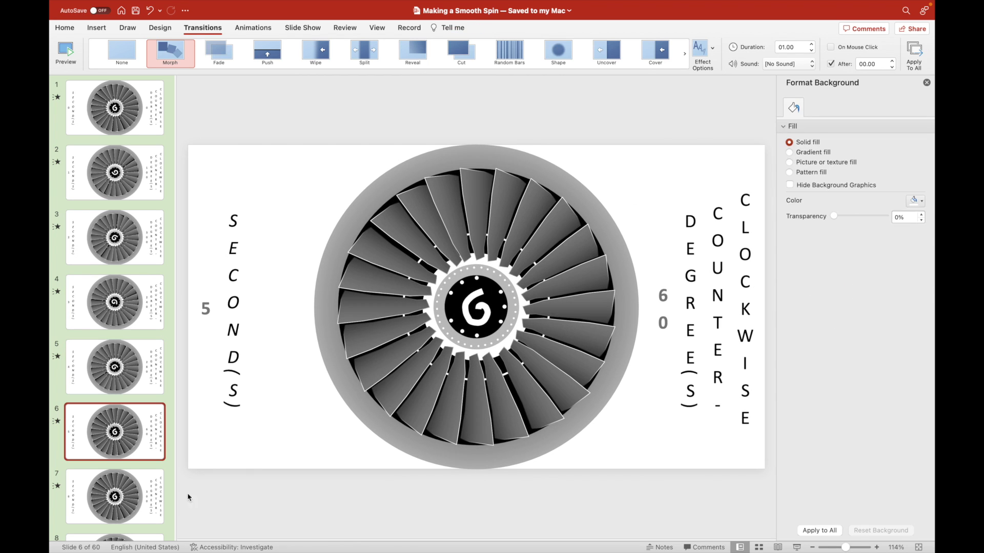
left_click(558, 229)
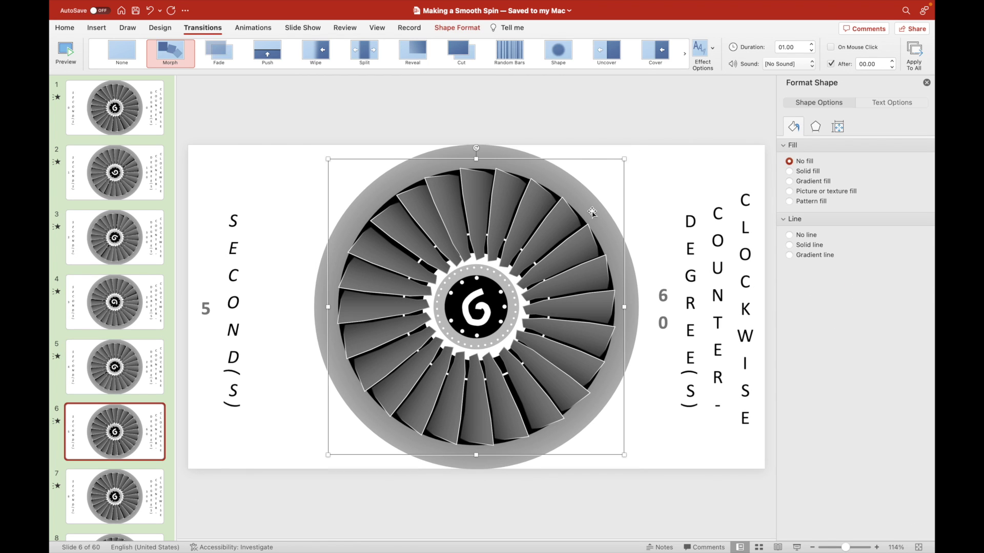